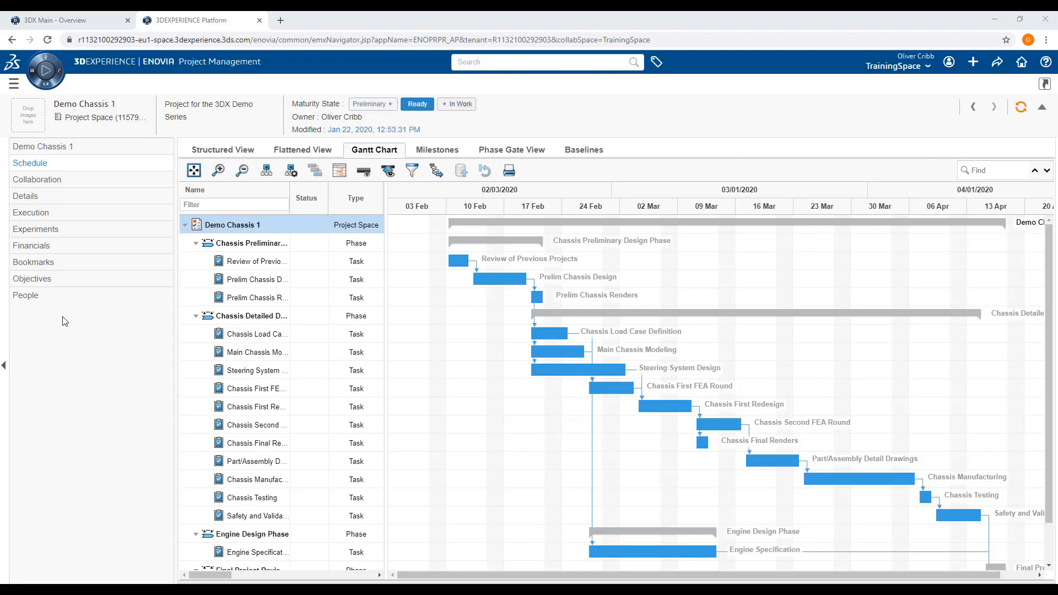
Set Enable Approval to TRUE in the Demo Chassis 1 project's preferences and save the change
click(25, 196)
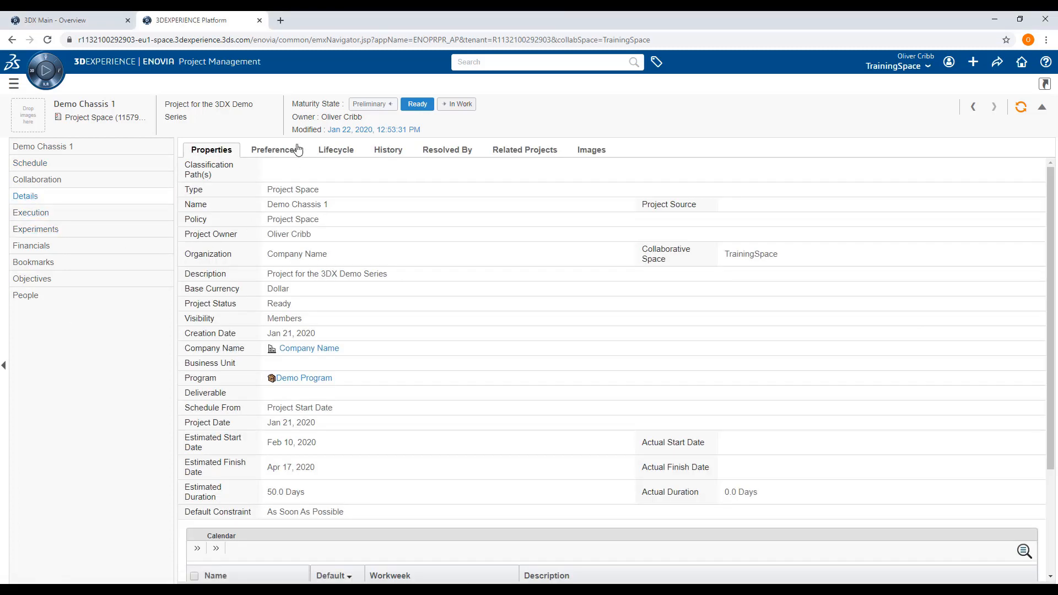
click(281, 151)
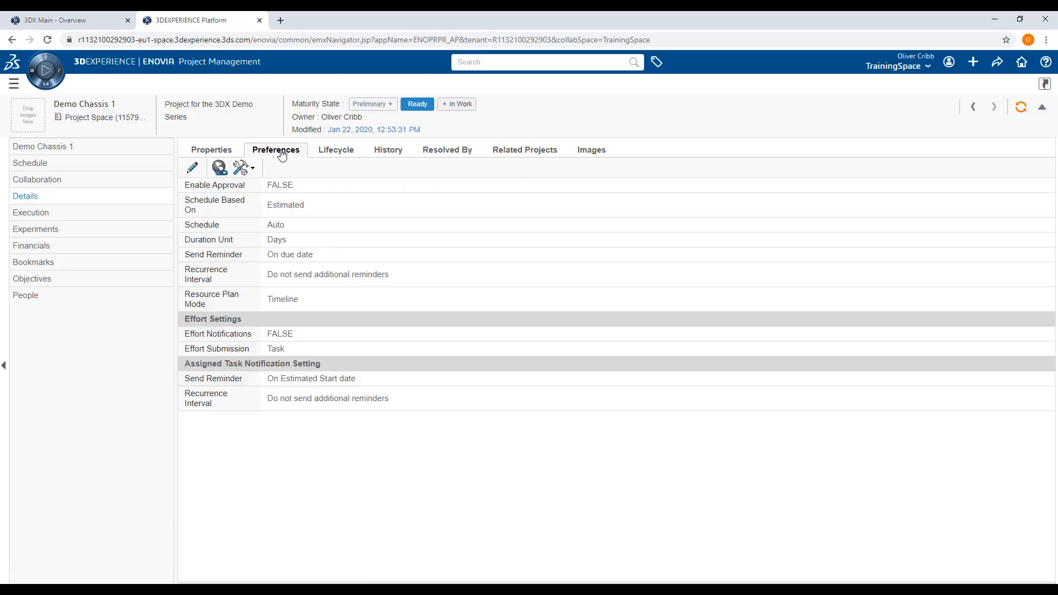
click(192, 168)
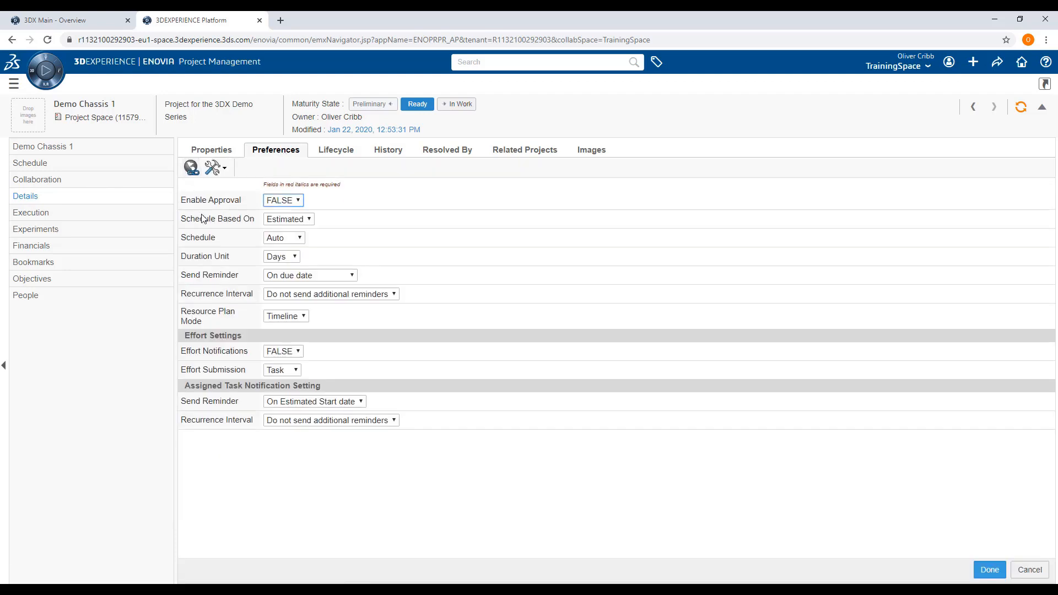
click(279, 202)
click(289, 215)
click(989, 571)
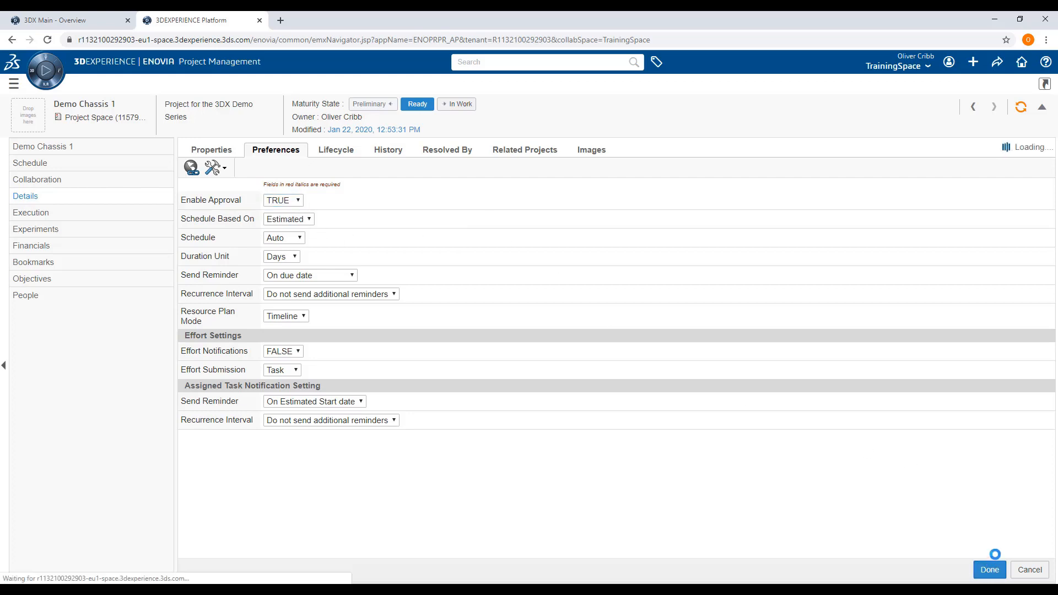
Create an experiment from the Demo Chassis 1 project and accept the creation prompt
click(43, 164)
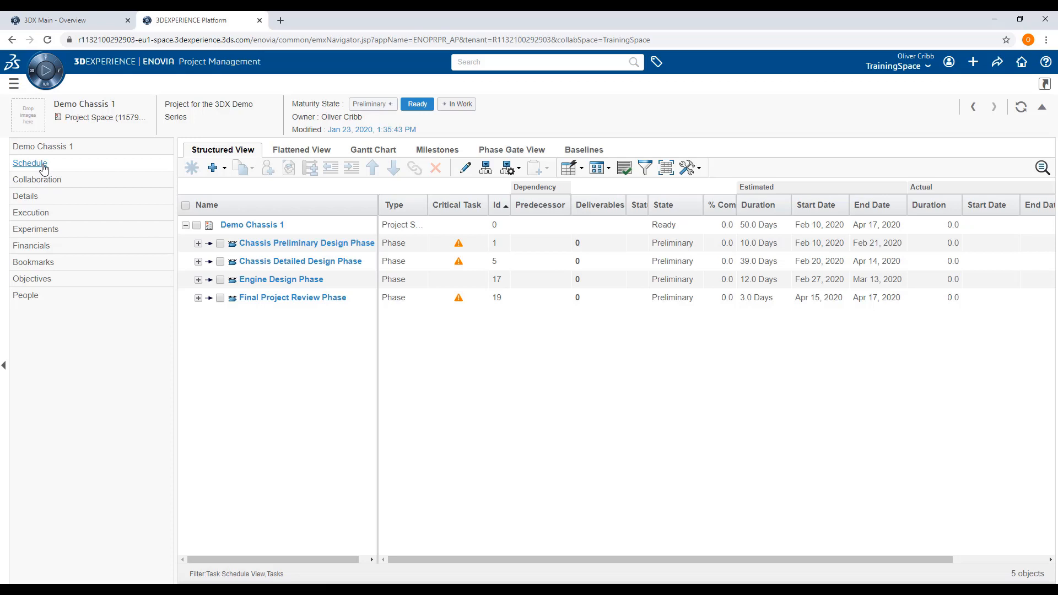
click(45, 231)
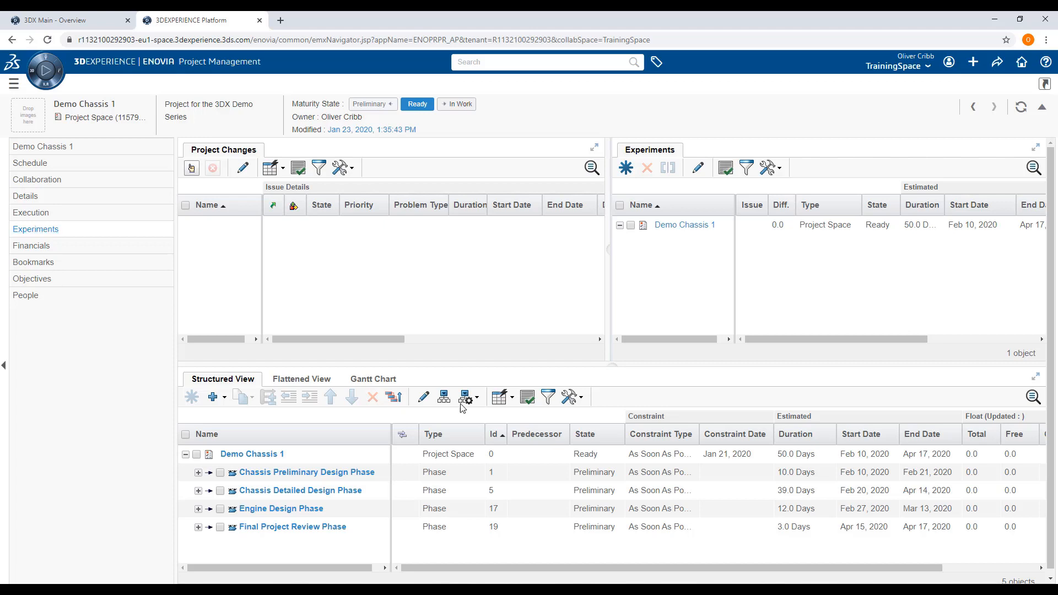
click(631, 226)
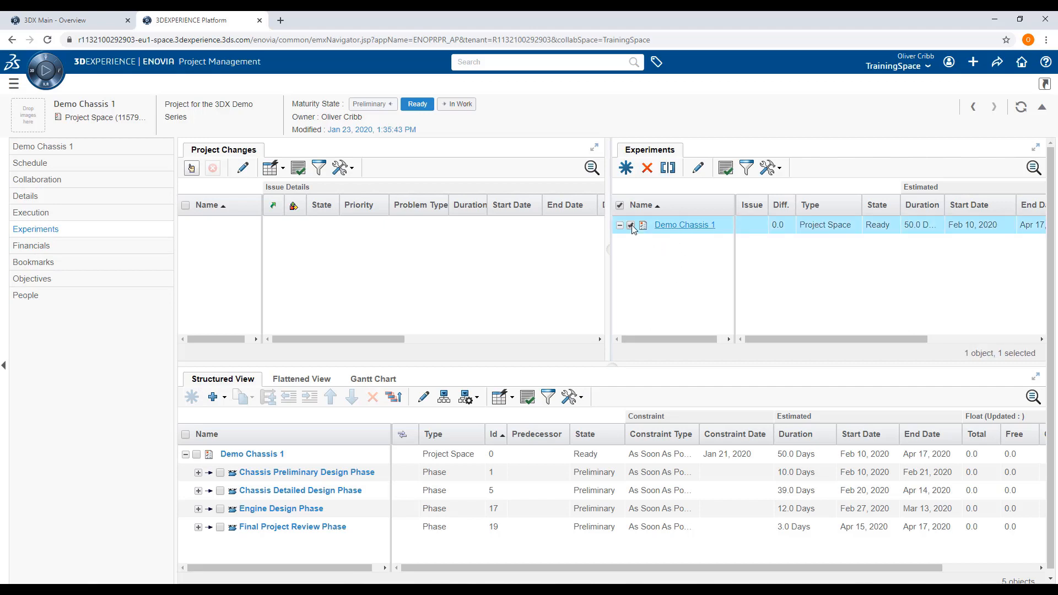
click(627, 168)
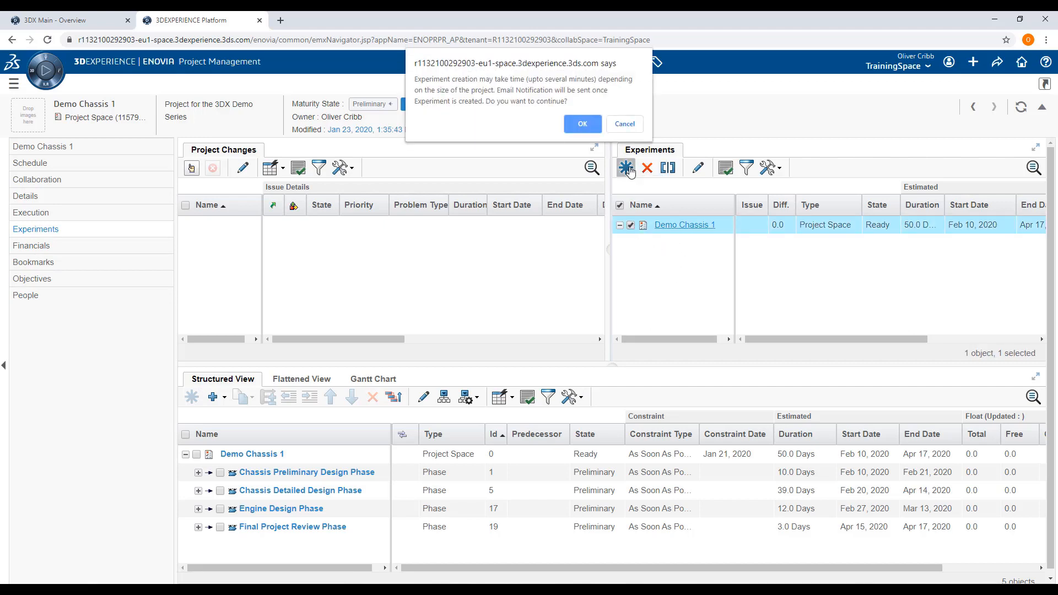
click(584, 124)
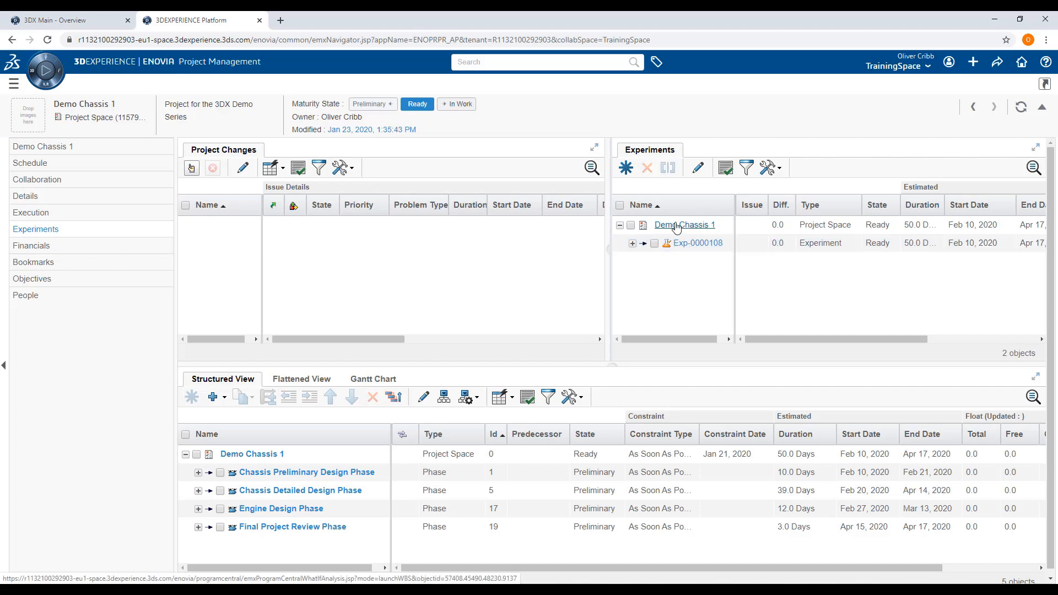
Open the new experiment's schedule, expand all its phases to show their tasks, and enlarge the schedule area
click(689, 247)
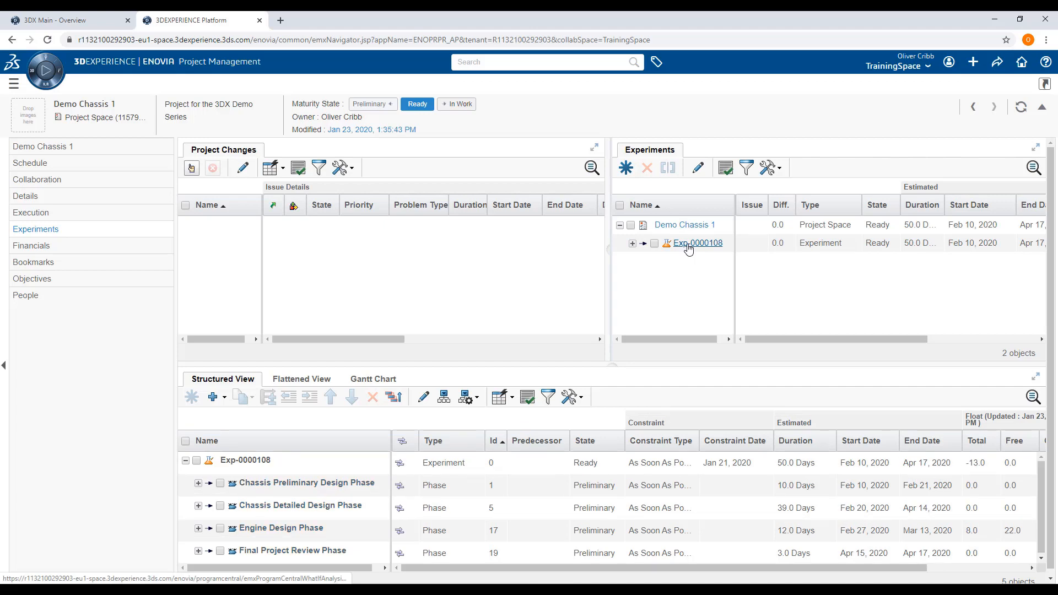
click(440, 400)
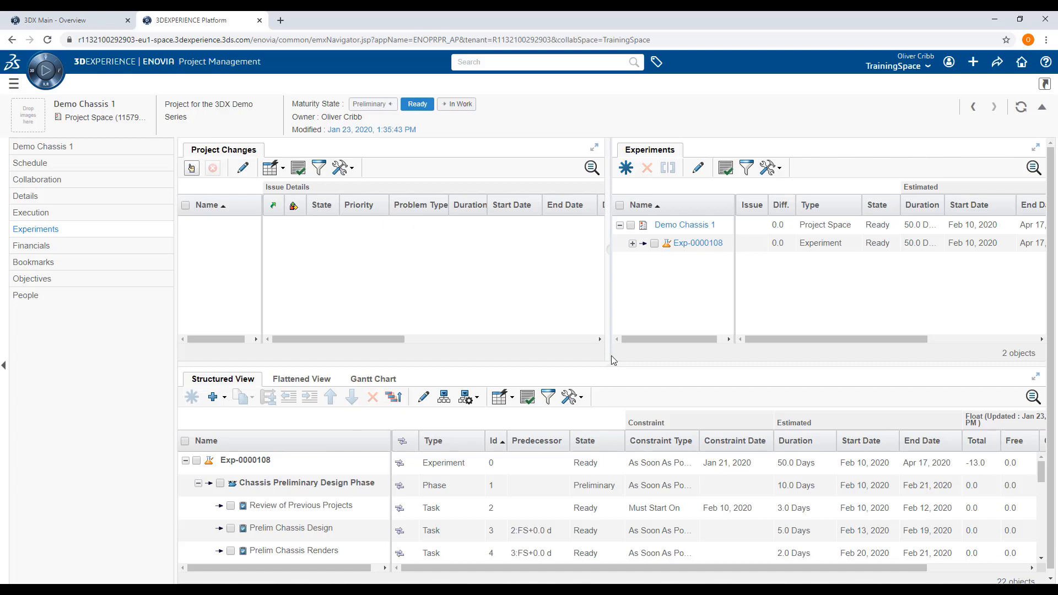
drag(611, 362, 614, 286)
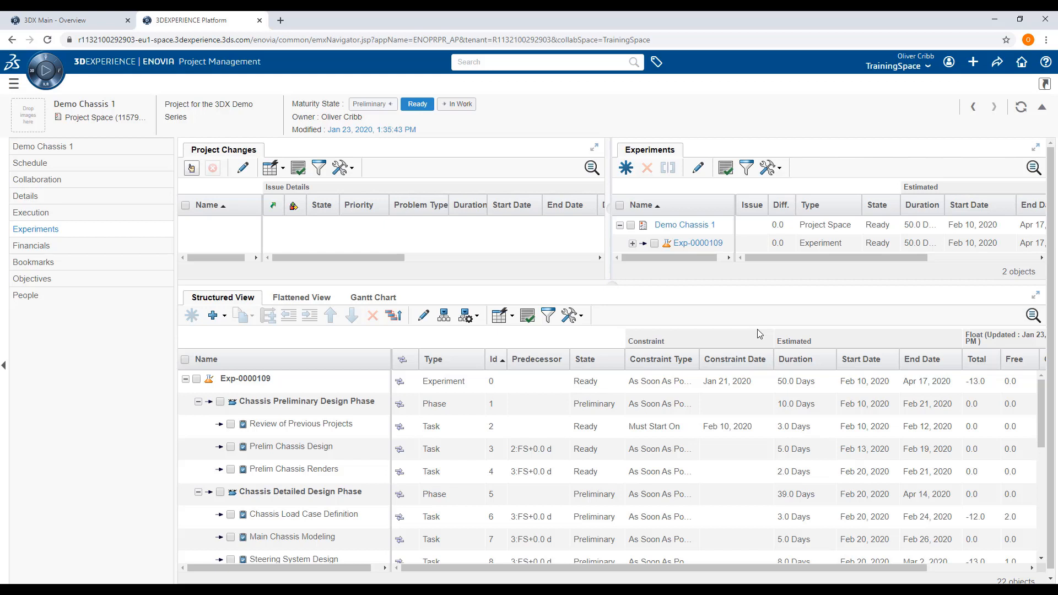
Create a 5-day sub-level task "Manufacturing Supplier B" under Chassis Detailed Design Phase, described as "Supplier B will make their allocated parts"
click(221, 493)
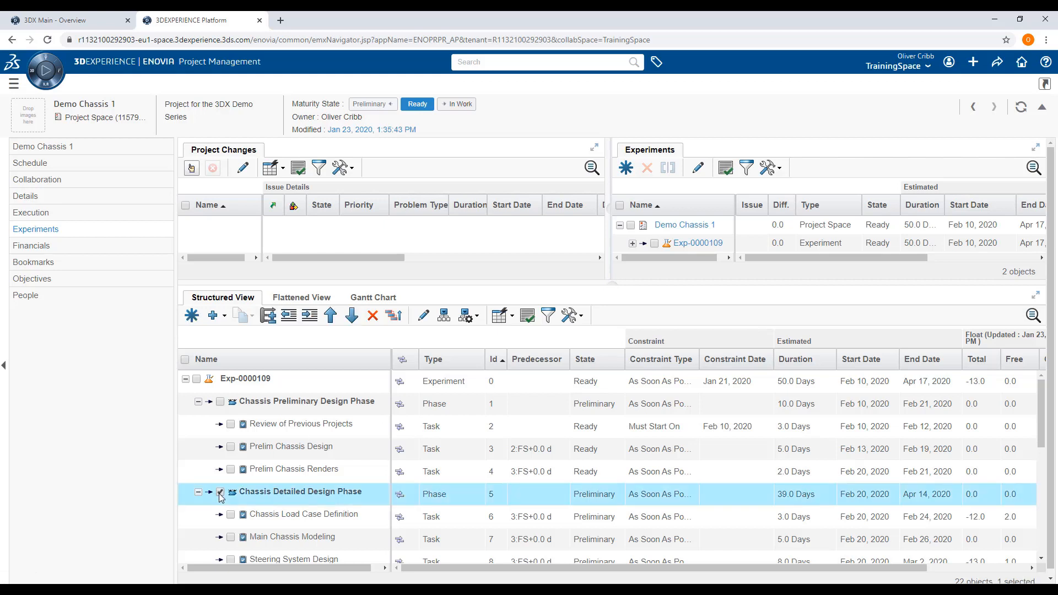
click(191, 316)
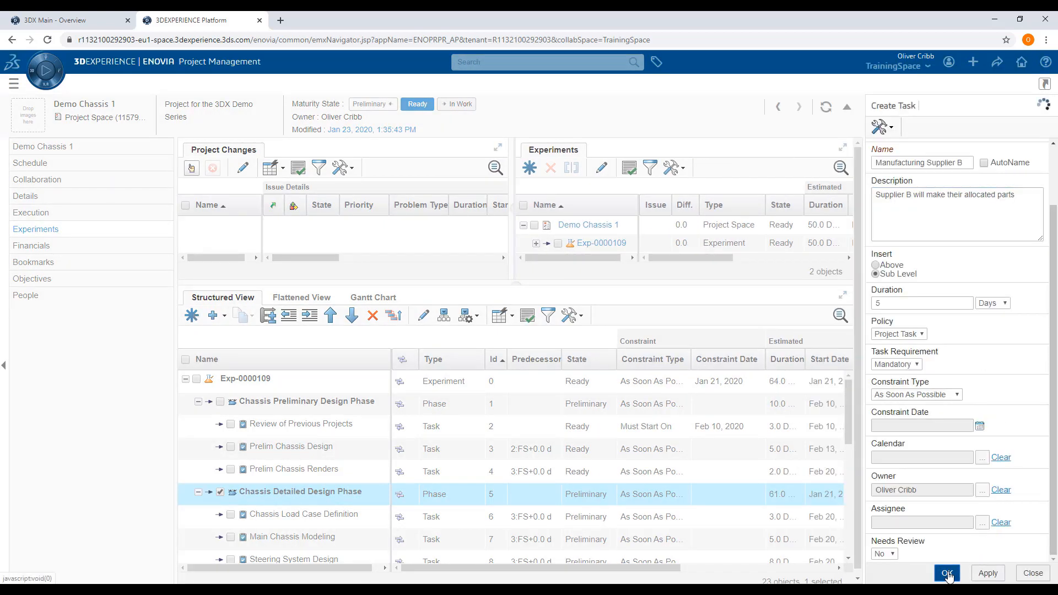
click(947, 573)
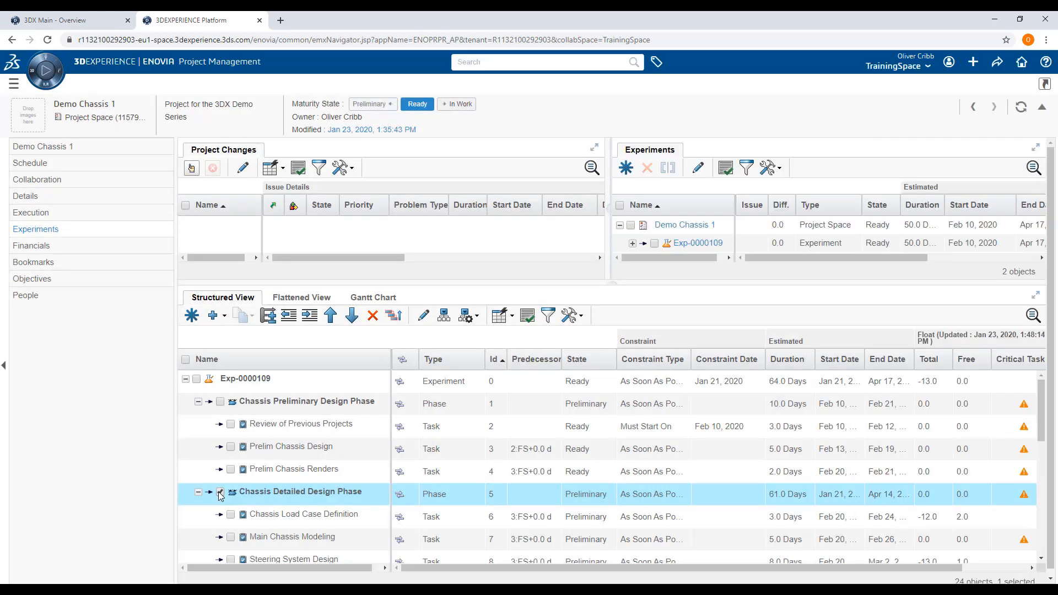
Delete the Chassis Manufacturing task from the experiment's Chassis Detailed Design Phase
scroll(307, 464, down, 5)
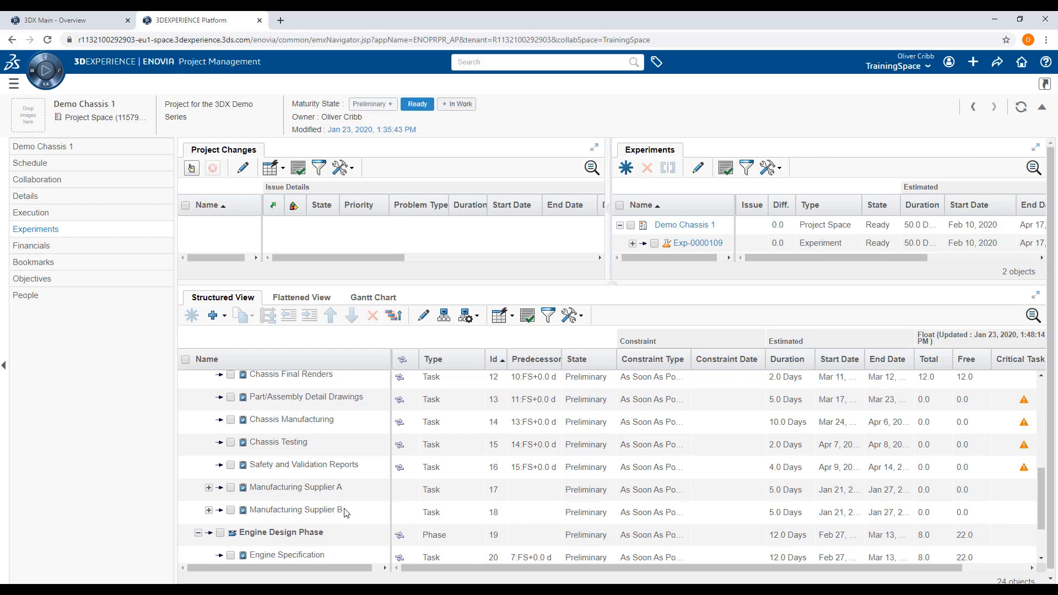
click(231, 421)
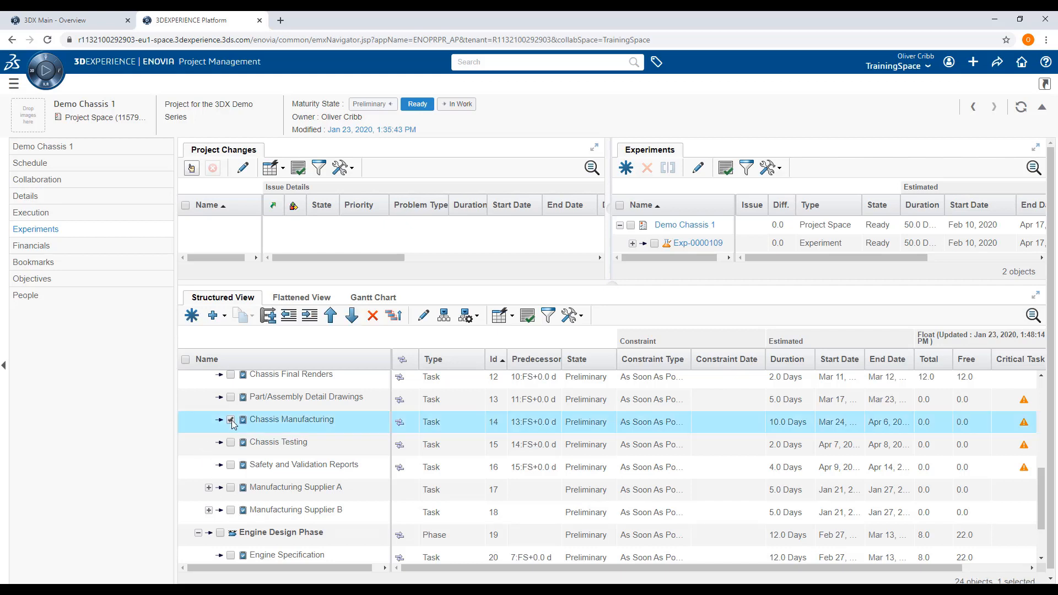
click(373, 316)
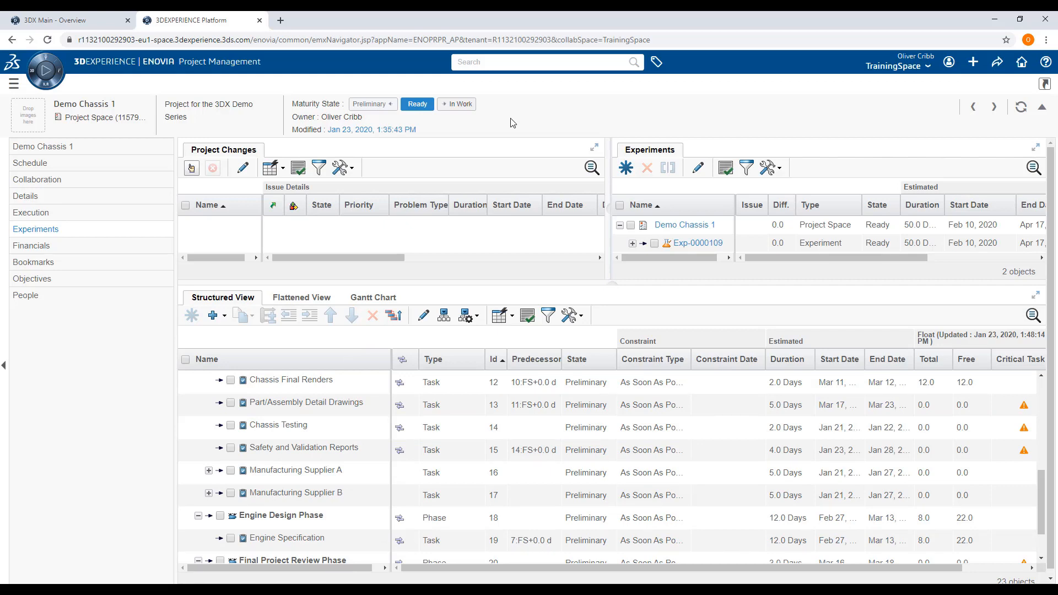
Move Manufacturing Supplier A and Manufacturing Supplier B up so they sit between Part/Assembly Detail Drawings and Chassis Testing
click(231, 471)
click(231, 493)
click(231, 494)
click(330, 316)
click(329, 316)
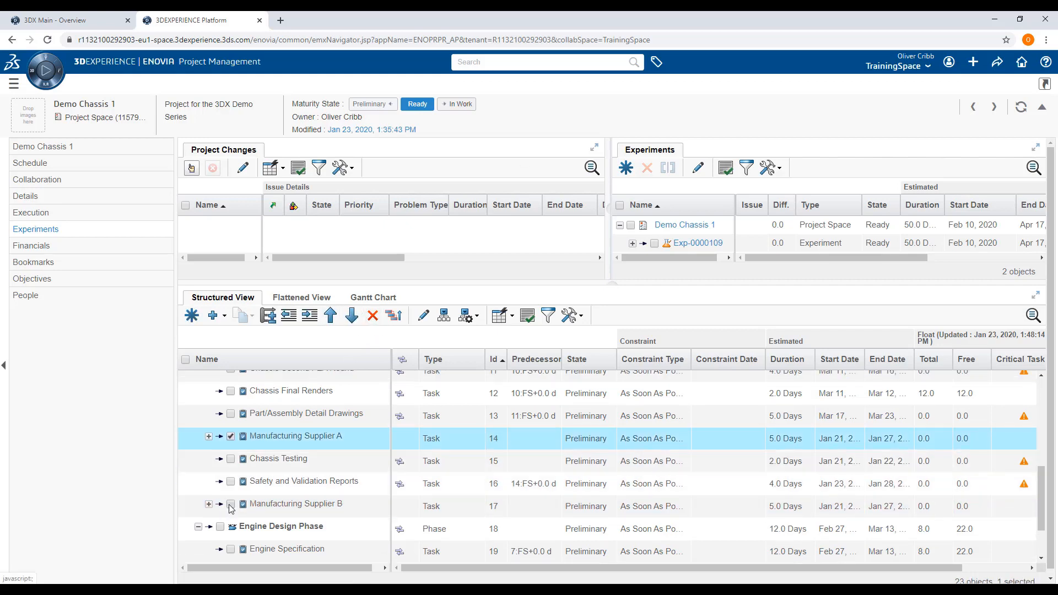
click(231, 504)
click(231, 436)
click(331, 317)
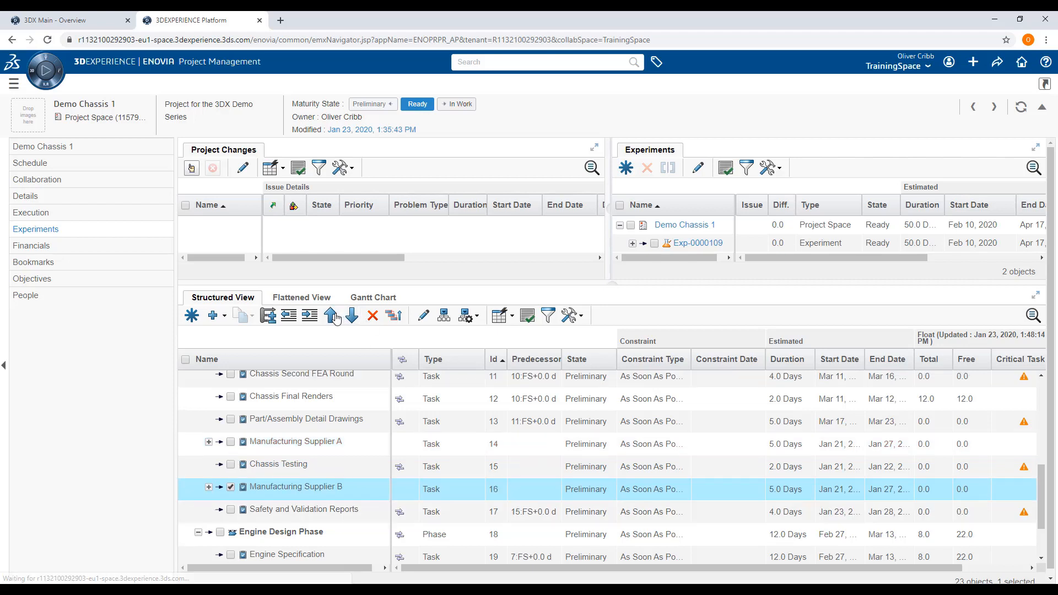
click(231, 471)
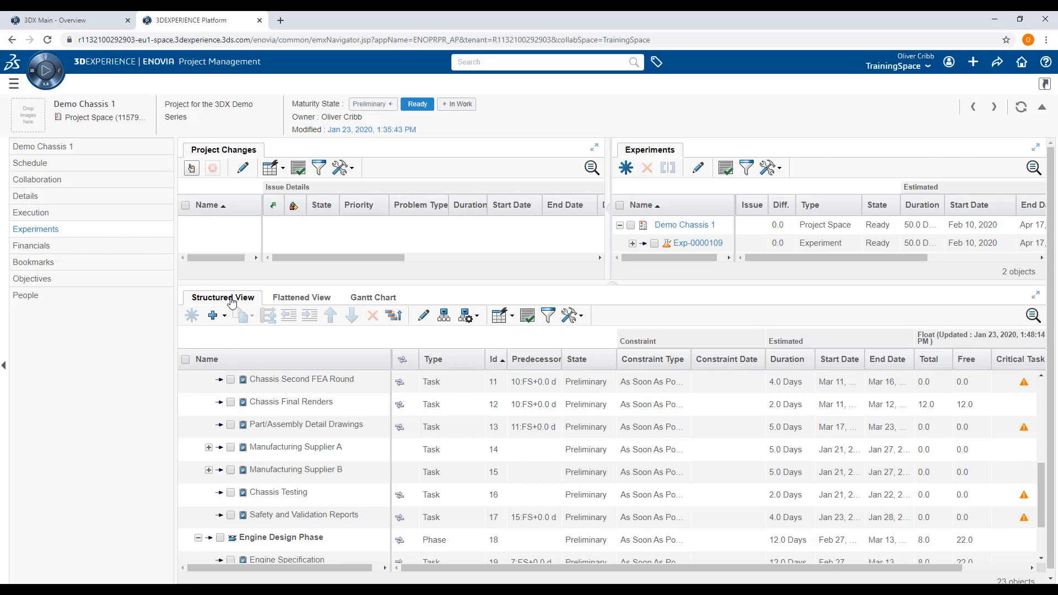
In the experiment's Gantt chart, link Part/Assembly Detail Drawings as predecessor to Manufacturing Supplier A and Manufacturing Supplier B
click(380, 304)
scroll(485, 429, down, 5)
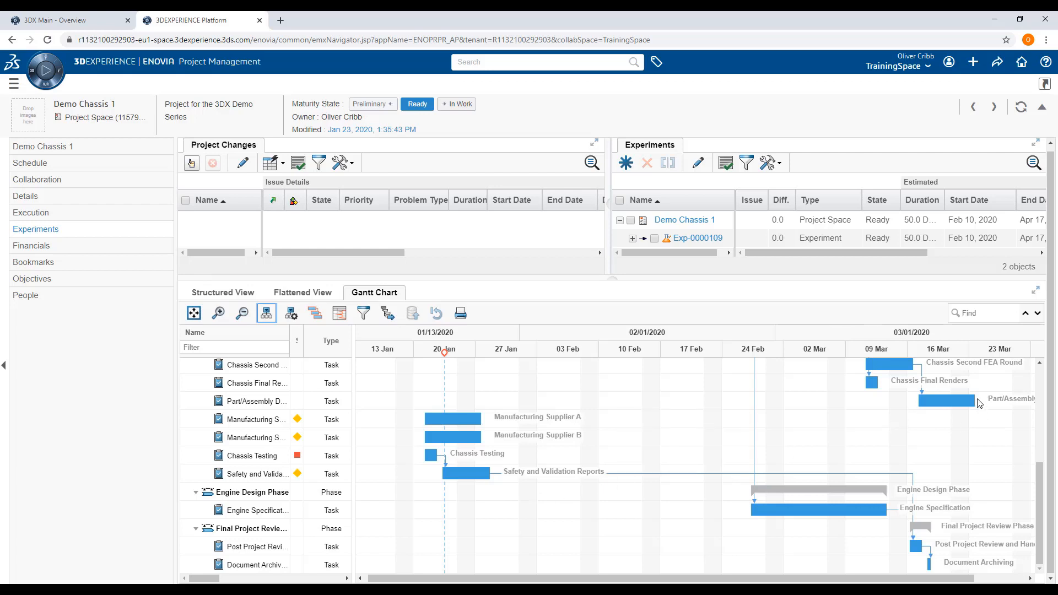
drag(976, 401, 424, 421)
drag(656, 406, 424, 438)
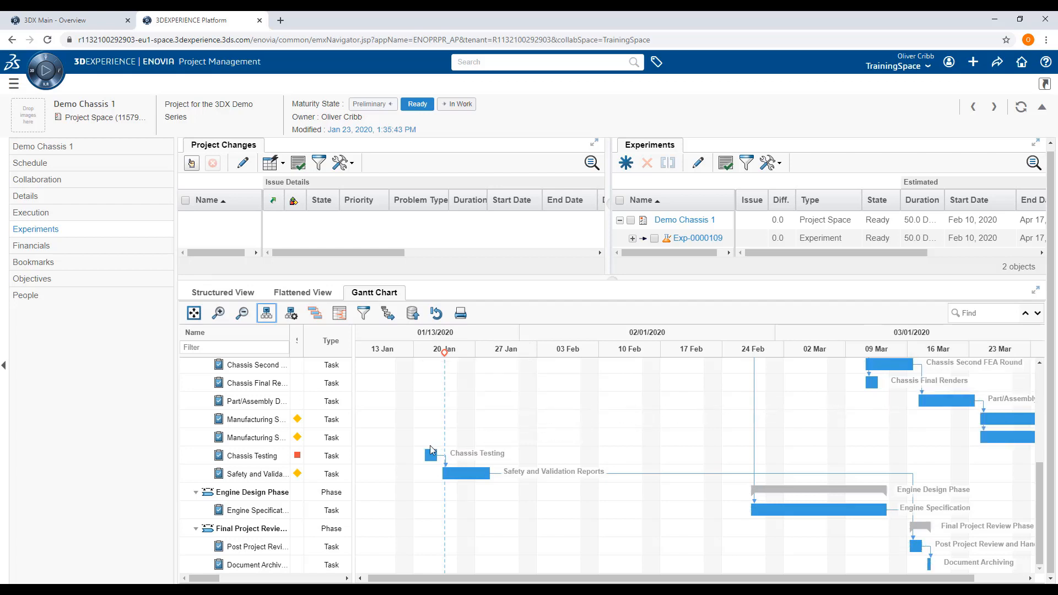
Link Manufacturing Supplier A and Manufacturing Supplier B as predecessors to Chassis Testing in the Gantt chart
drag(860, 580, 896, 580)
drag(999, 420, 385, 456)
drag(857, 436, 1001, 460)
drag(982, 579, 998, 579)
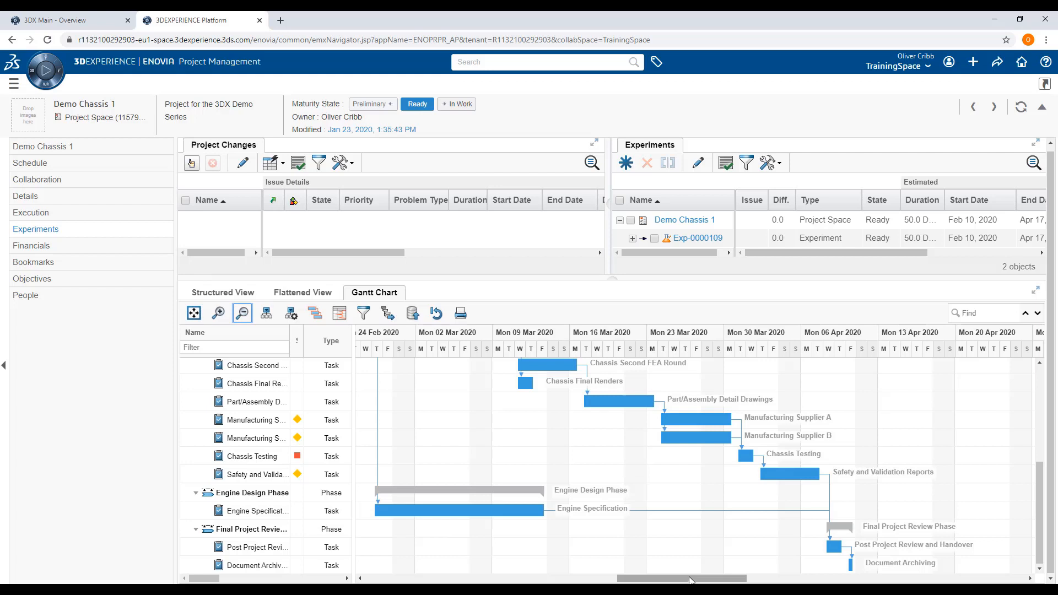
Set the lag between Manufacturing Supplier B and Chassis Testing to 2 days and save the Gantt chart changes
double_click(738, 440)
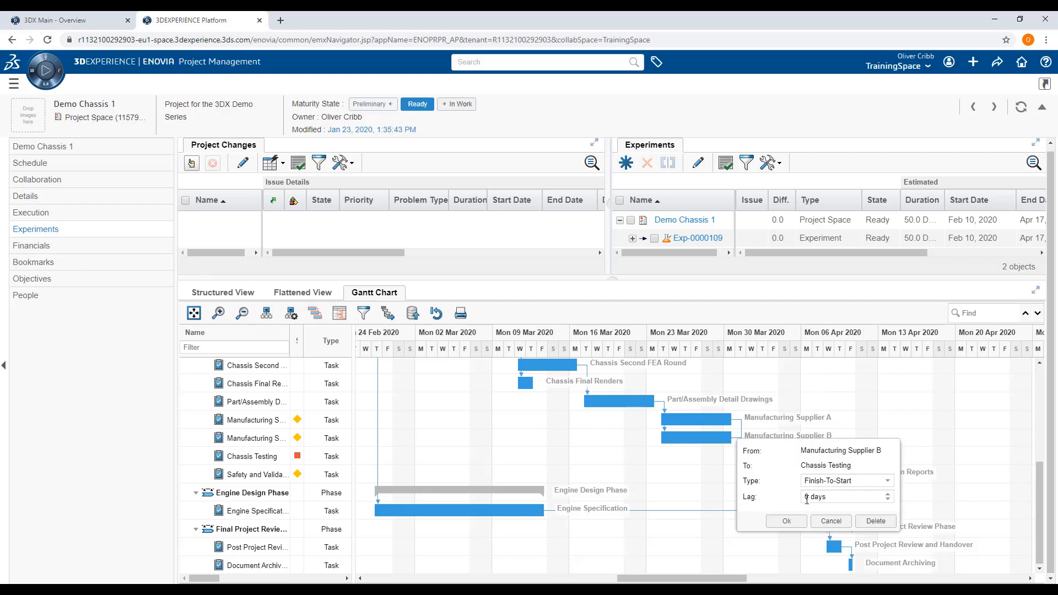
click(887, 495)
click(887, 495)
click(787, 522)
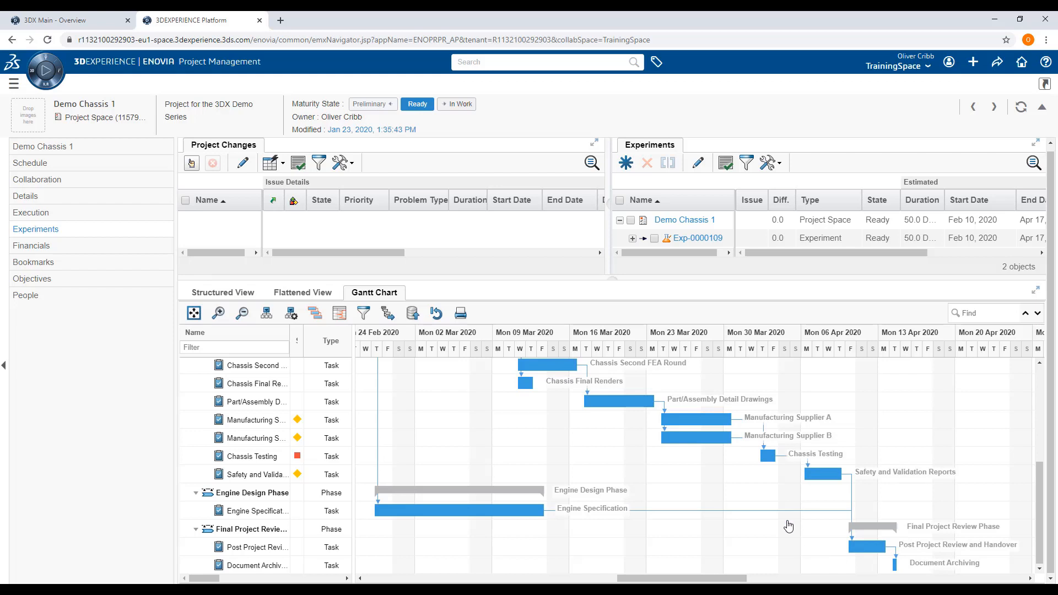
click(415, 317)
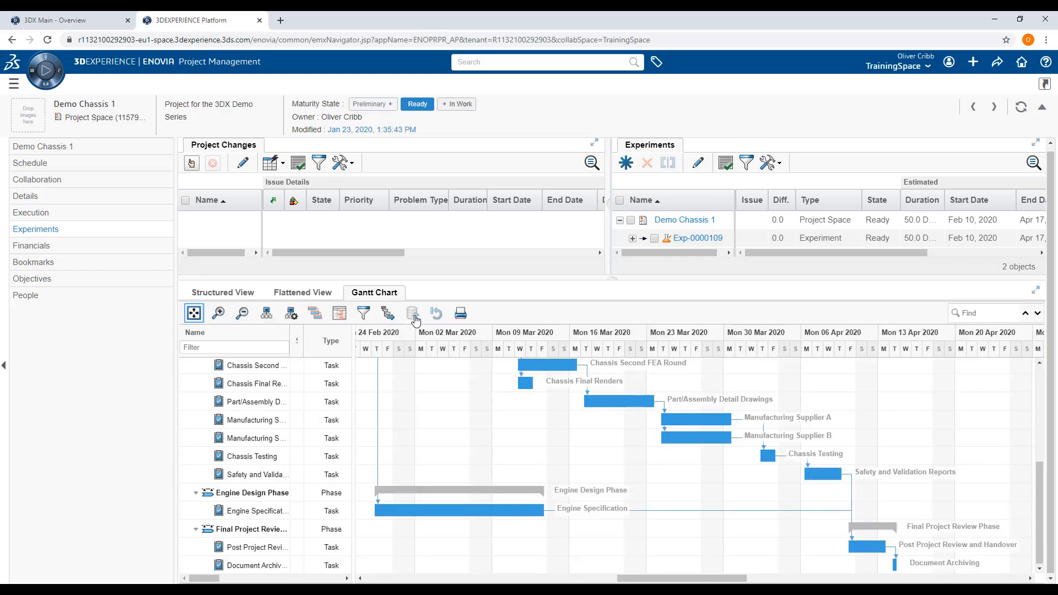
Create a second experiment from the Demo Chassis 1 project, accepting the creation prompt
click(631, 221)
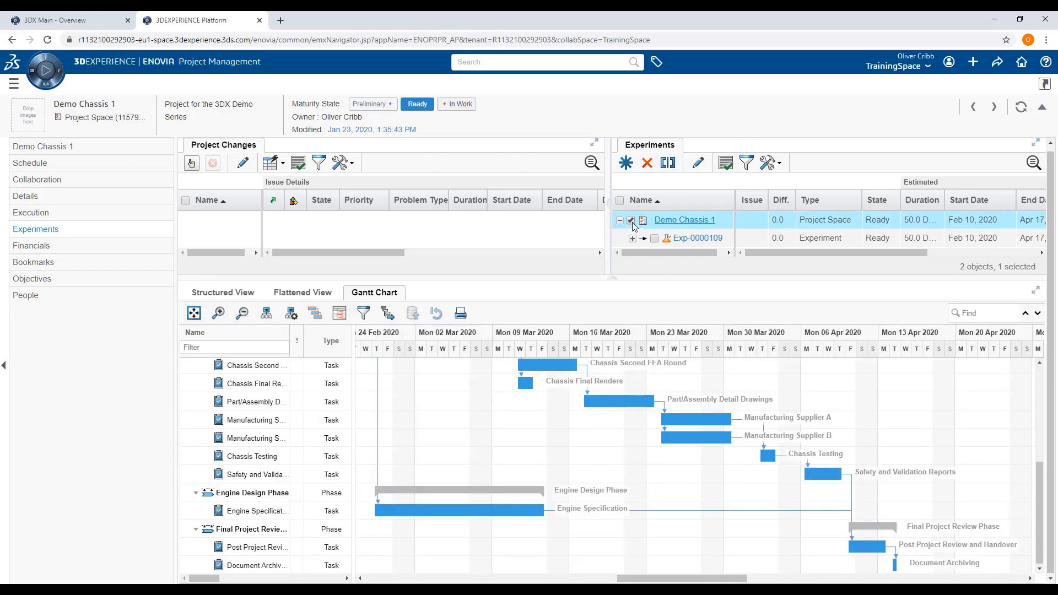
click(628, 163)
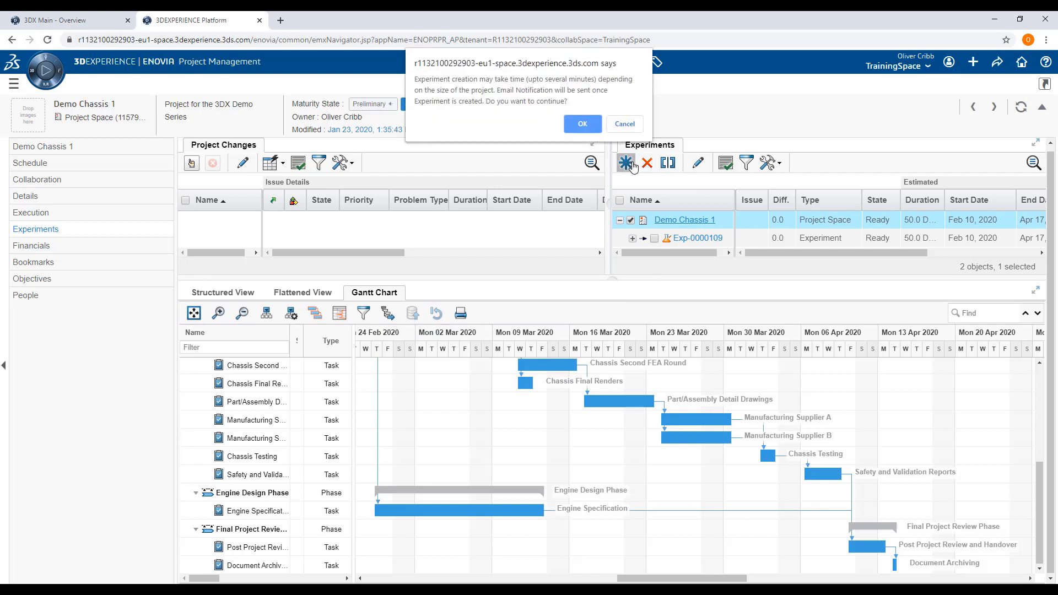
click(590, 126)
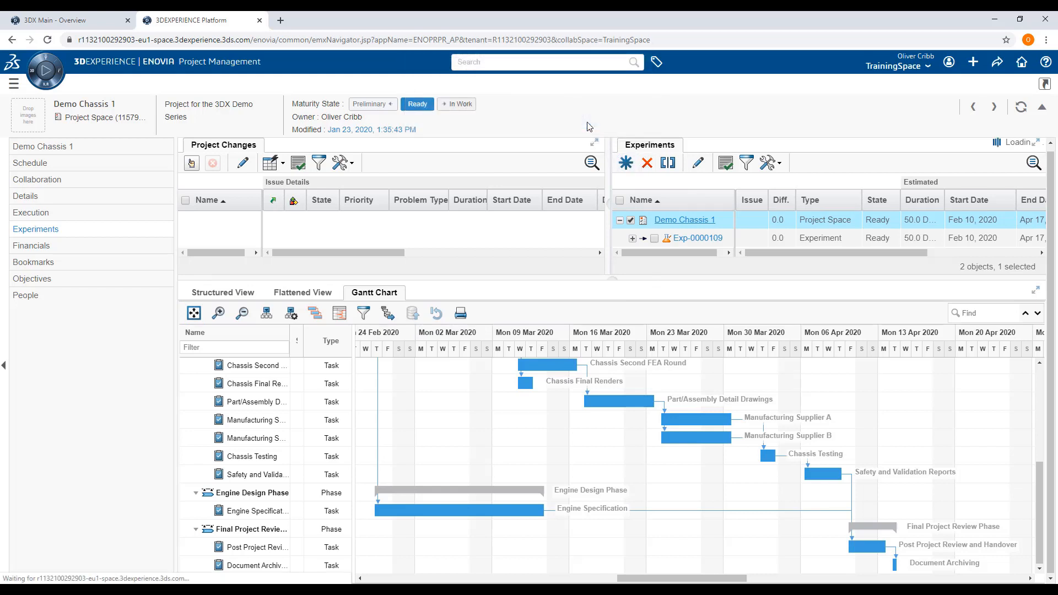
Open the second experiment in the structured schedule view and expand all its phases
scroll(696, 235, down, 1)
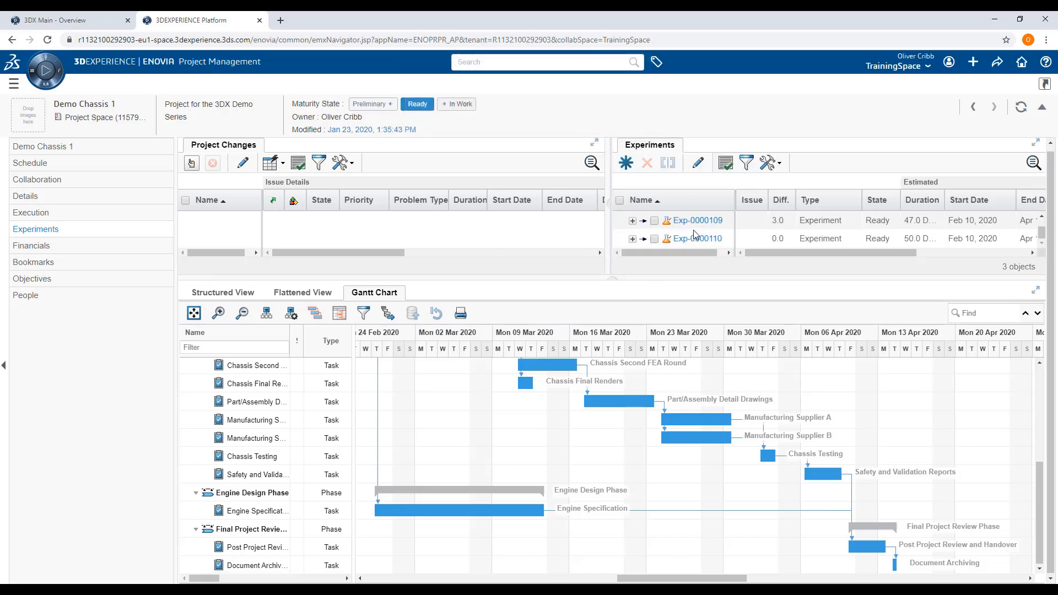
click(707, 239)
click(251, 294)
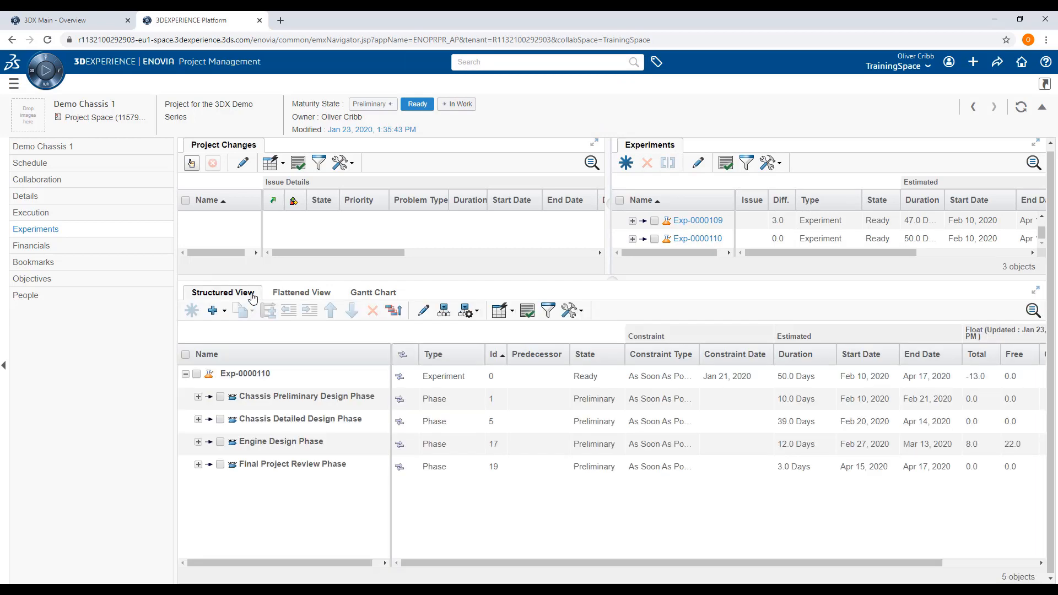
click(443, 311)
scroll(370, 408, down, 1)
Set the Main Chassis Modeling task's estimated duration to 4 days in the second experiment and save the edit
click(423, 310)
scroll(331, 485, down, 2)
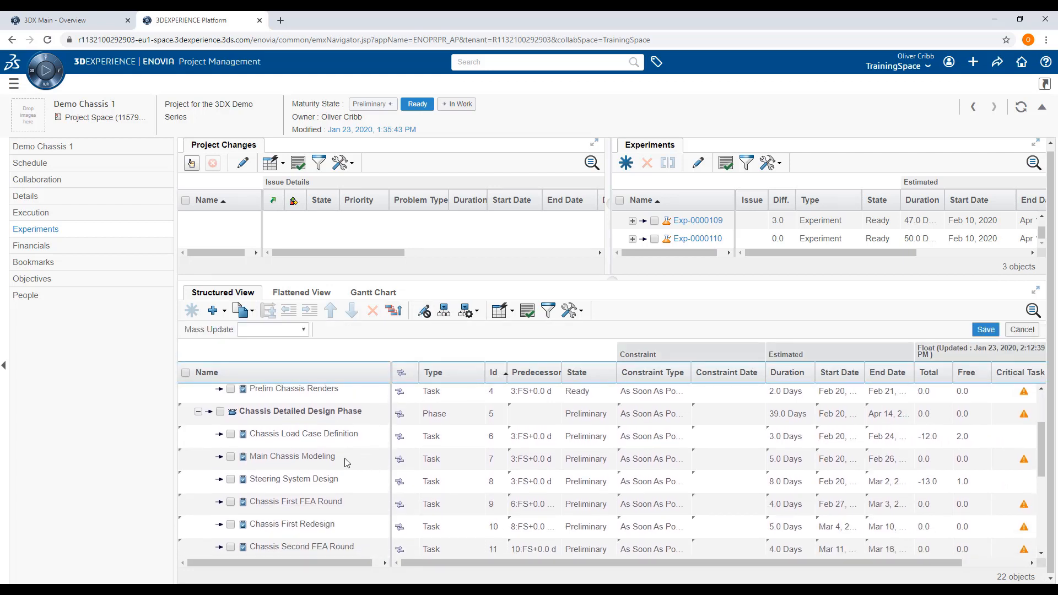
click(778, 459)
text(4)
key(Return)
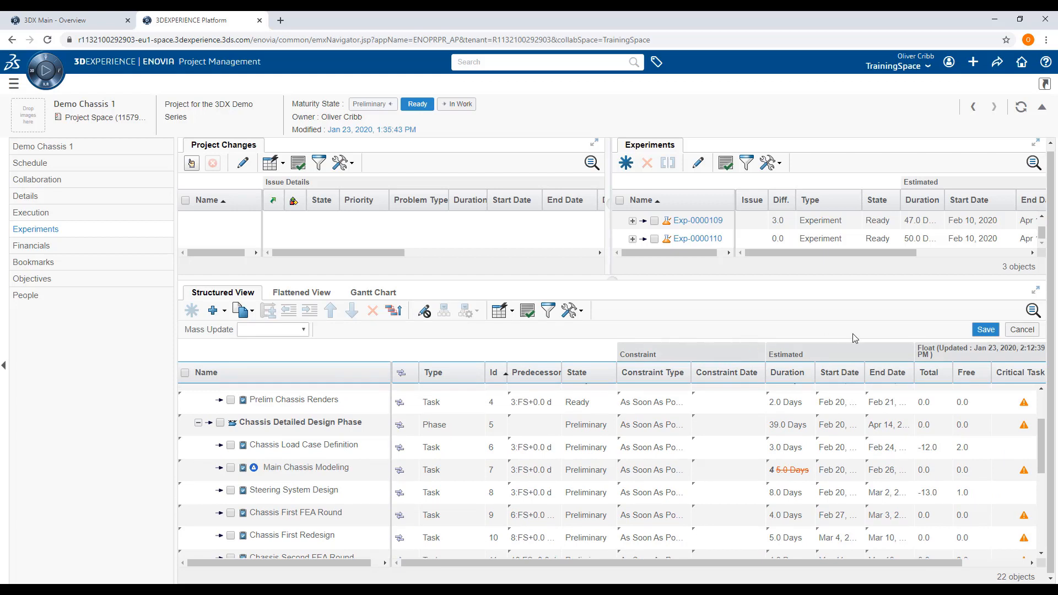
click(986, 330)
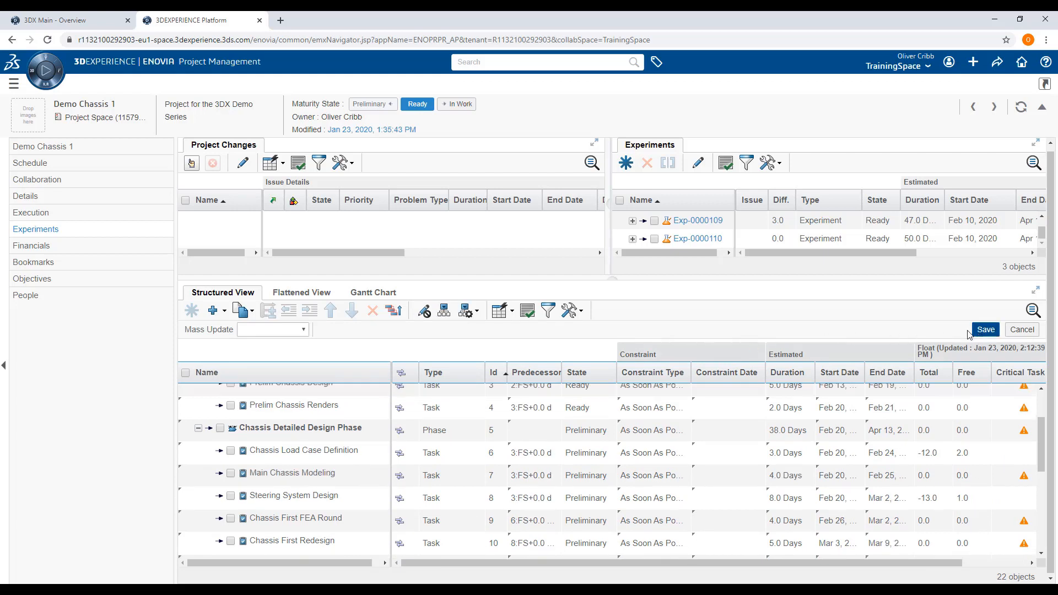
Start a project issue proposing to cut manufacturing time from 10 days to 5 by splitting work between two suppliers
click(424, 312)
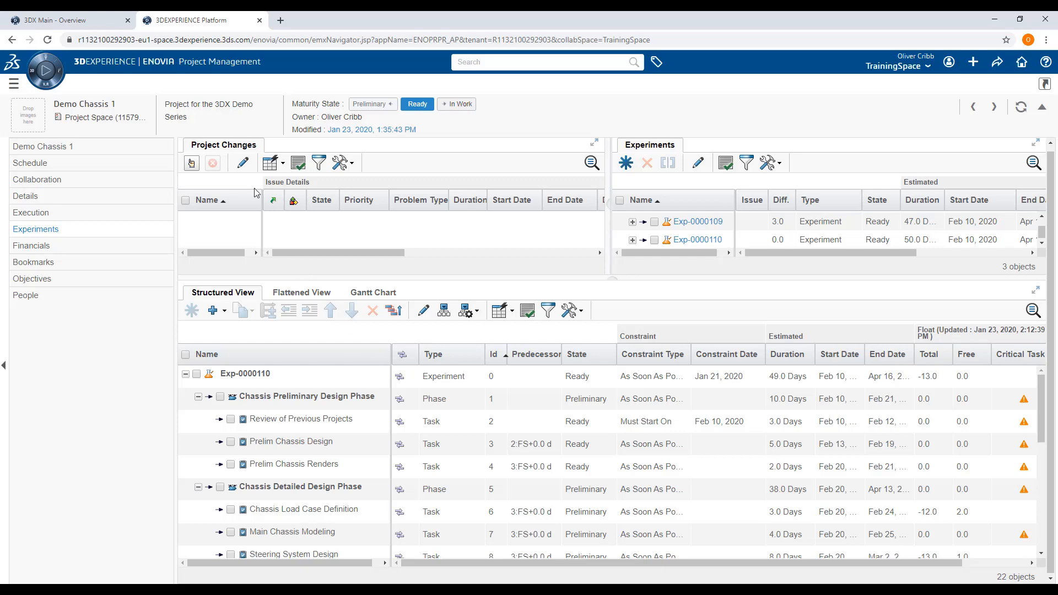
click(193, 163)
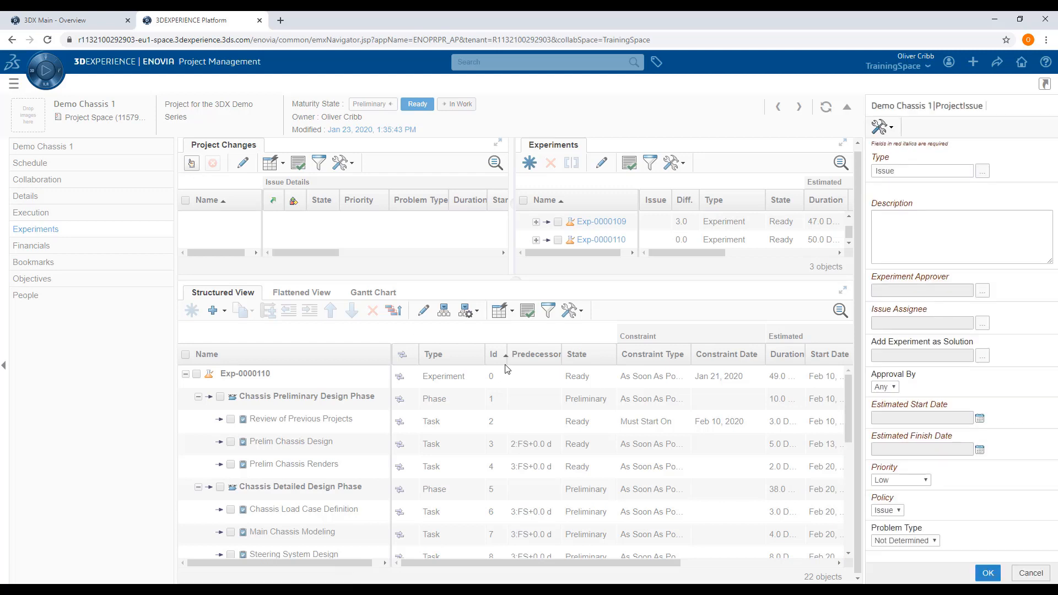
click(911, 236)
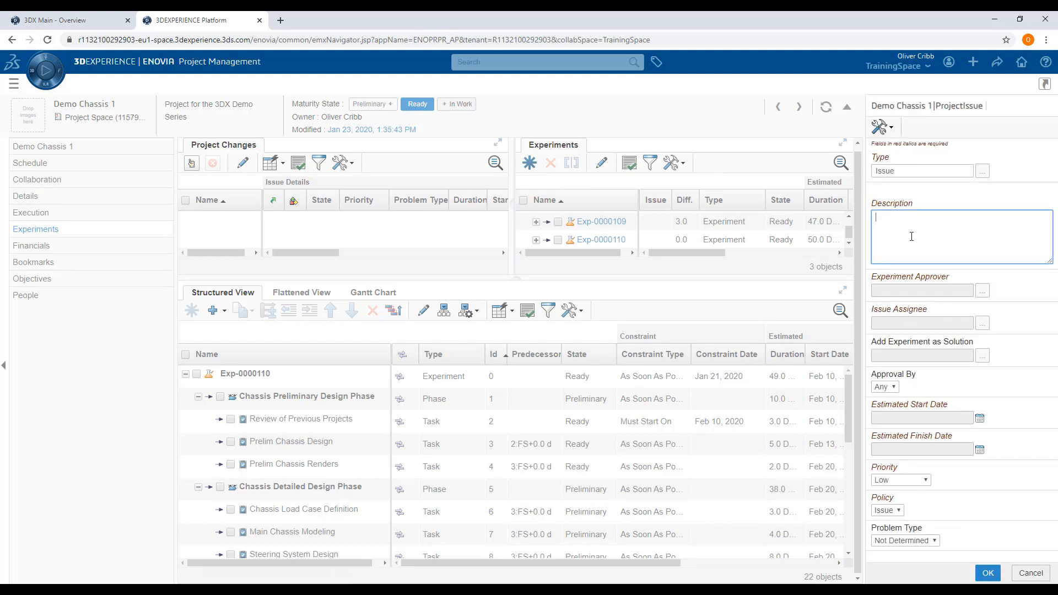
key(ctrl+v)
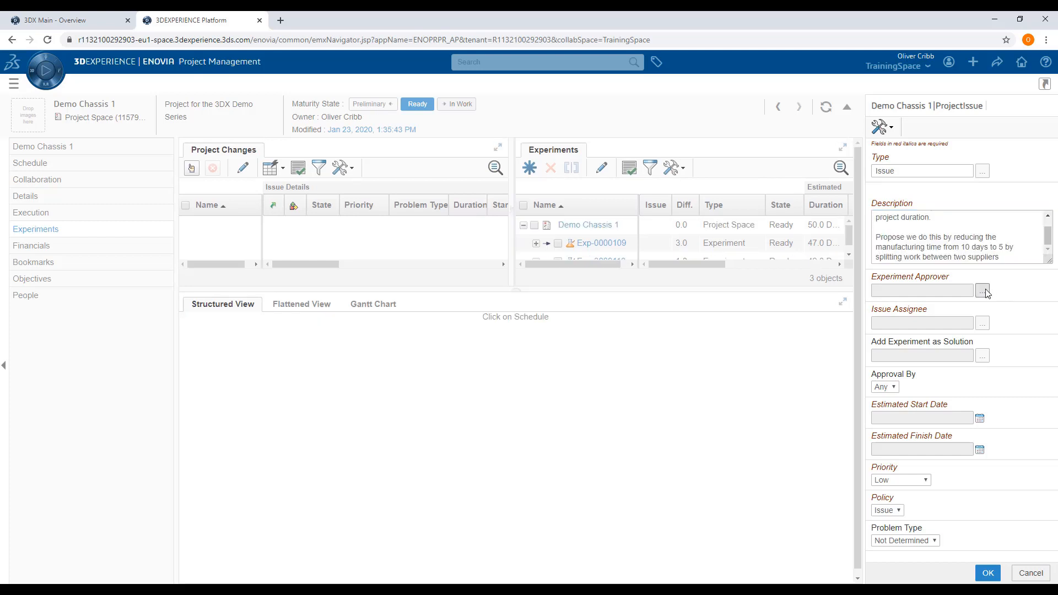
Assign the project owner as both the experiment approver and the issue assignee
click(983, 290)
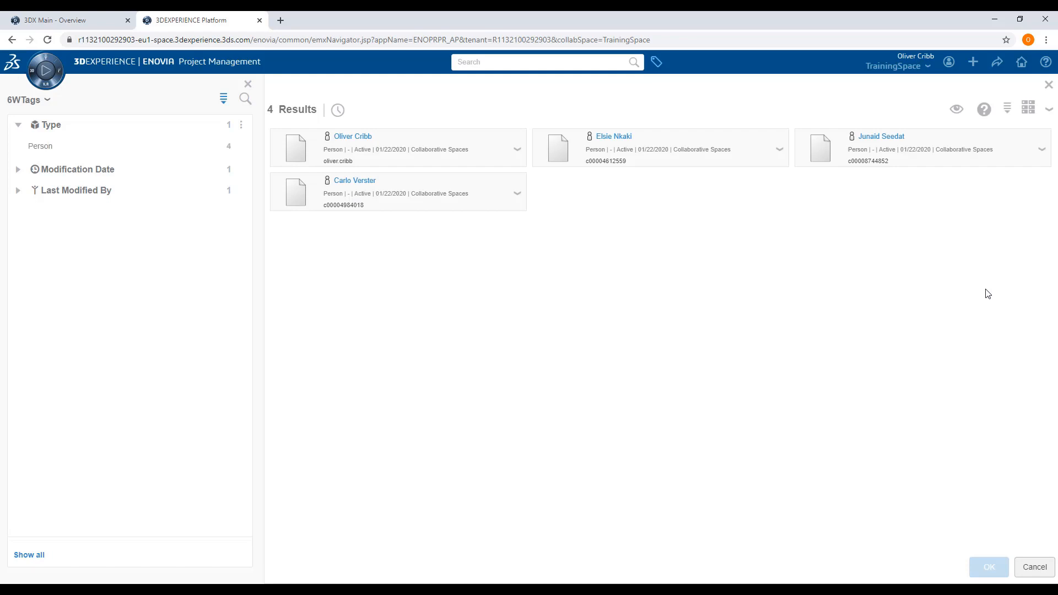
click(437, 151)
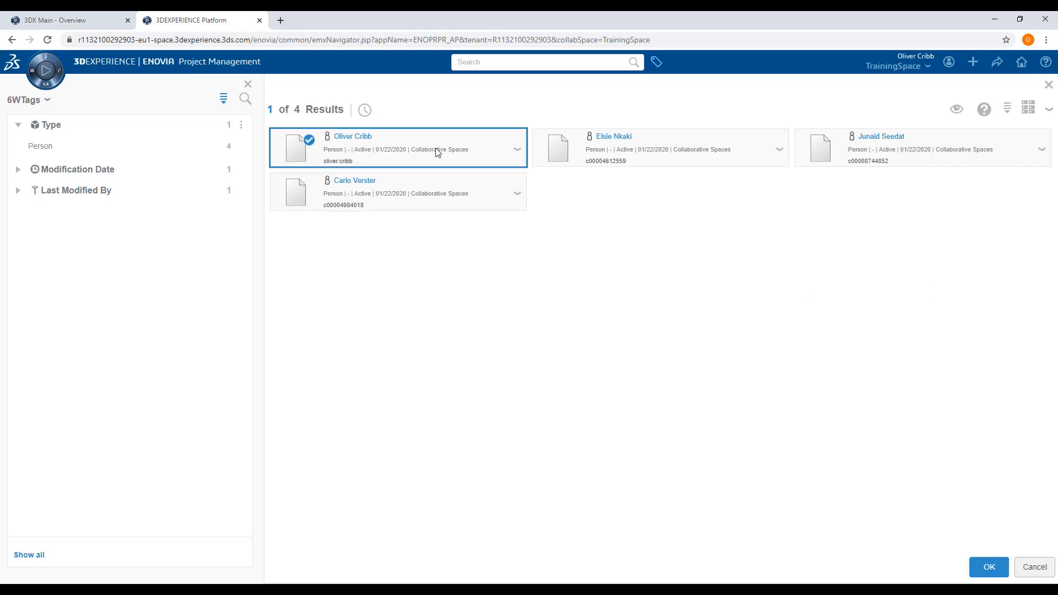
click(990, 568)
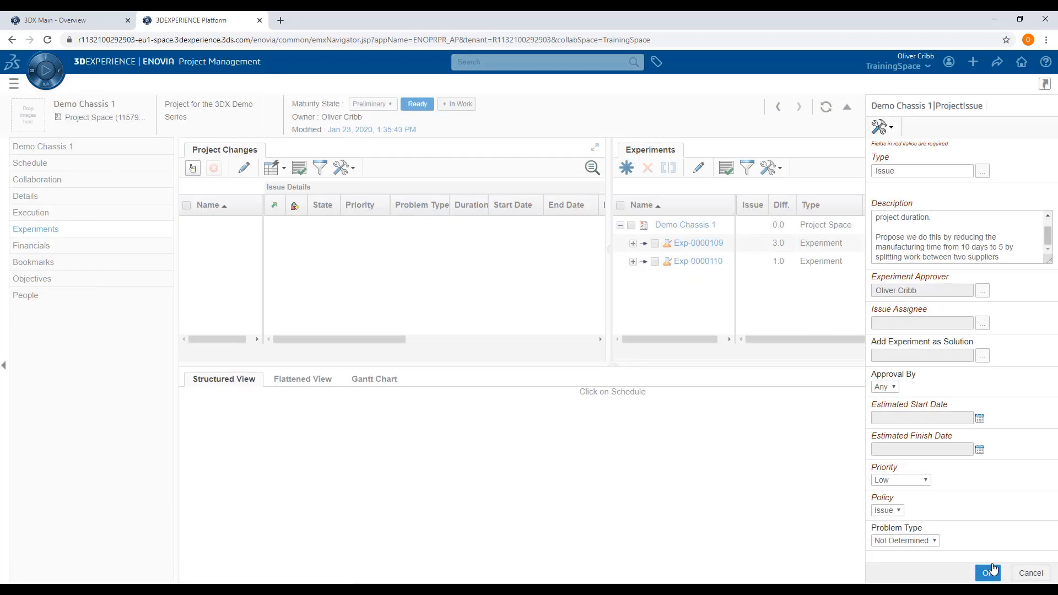
click(984, 324)
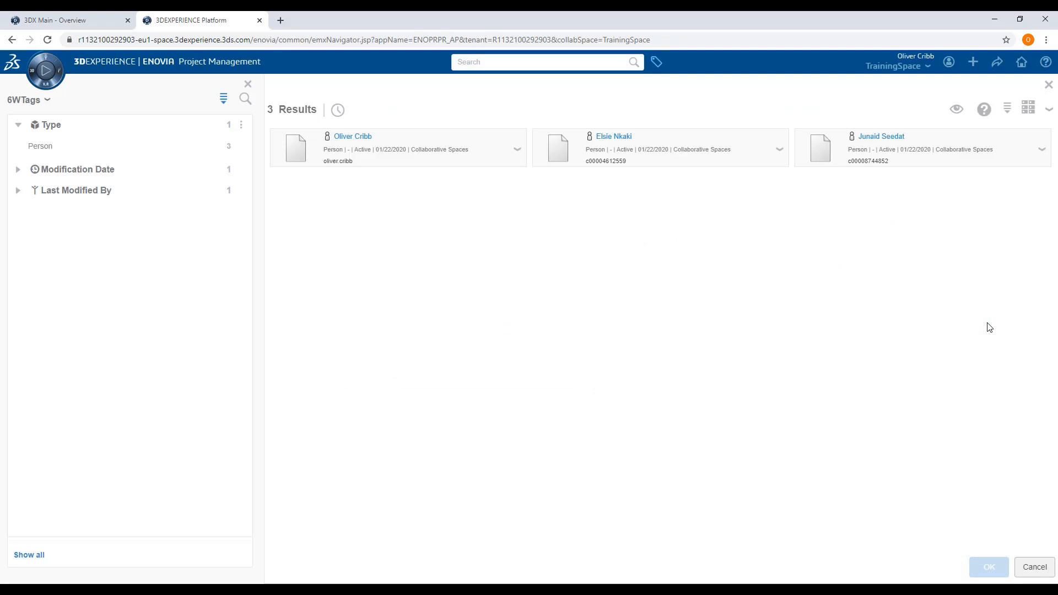
click(431, 158)
click(985, 568)
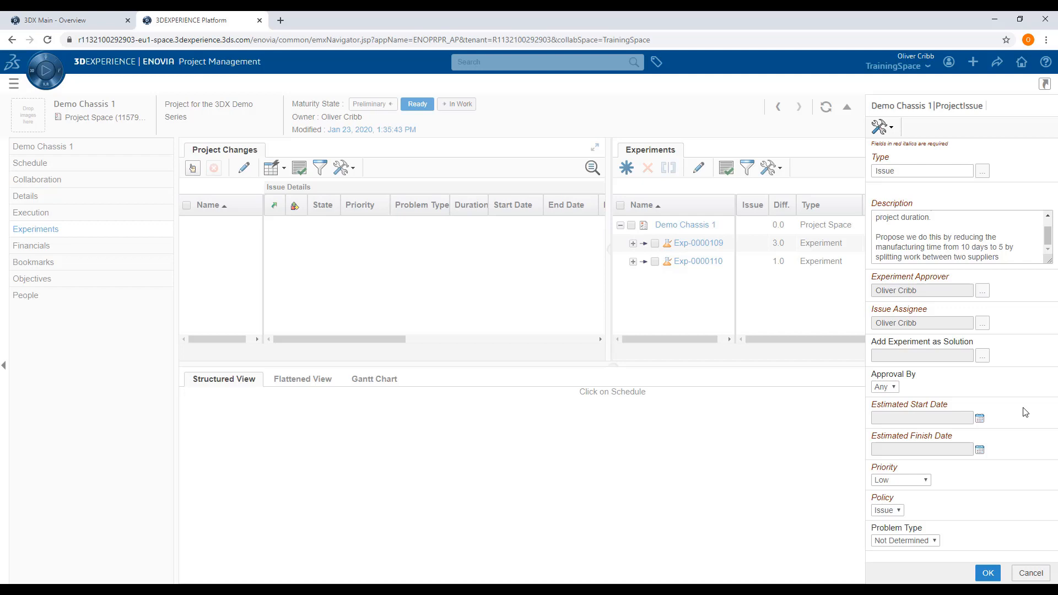
Submit the issue with Exp-0000109 as its solution and start another project change issue
click(983, 356)
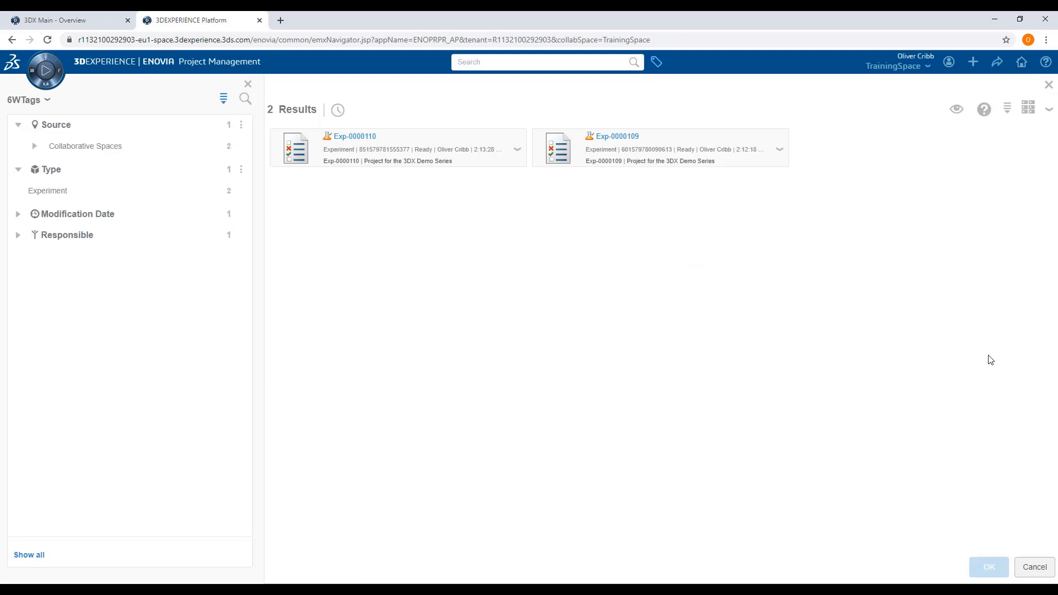
click(638, 149)
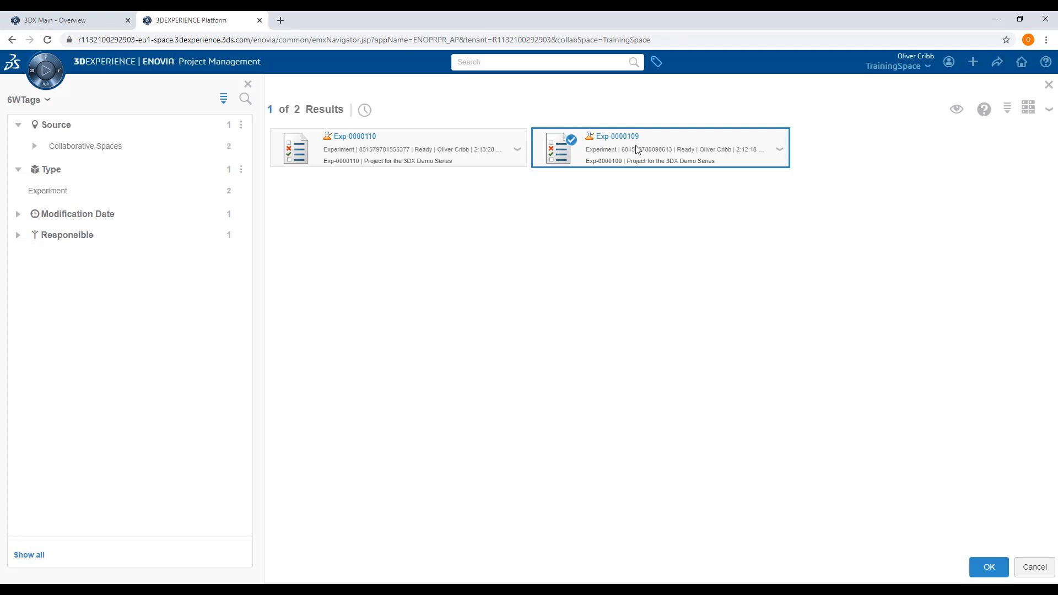
click(989, 569)
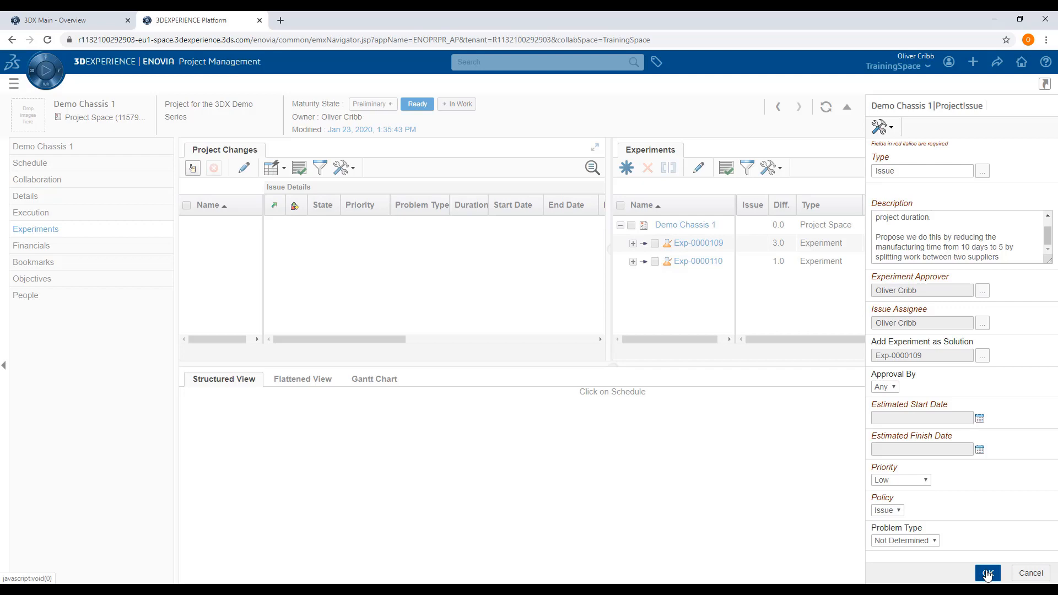
click(988, 574)
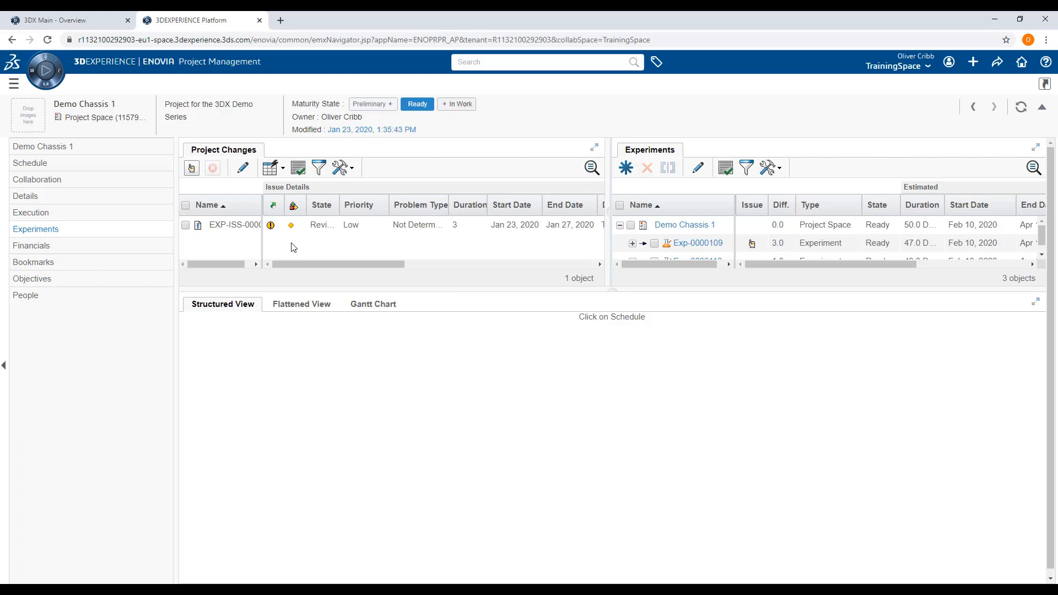
click(192, 168)
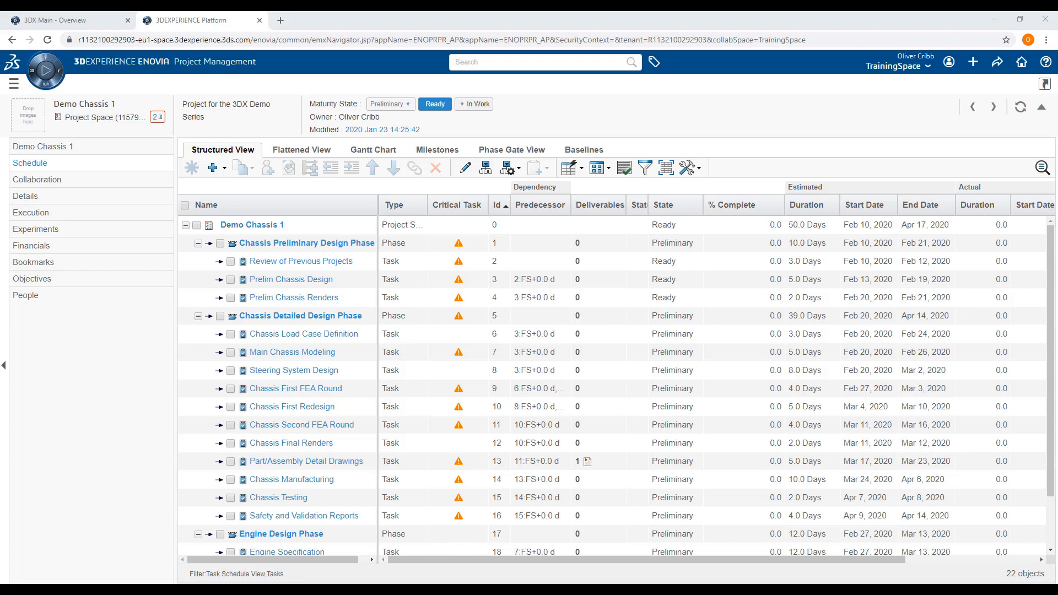
Open issue EXP-ISS-0000019 from the project's issue list and view its approval route
click(157, 118)
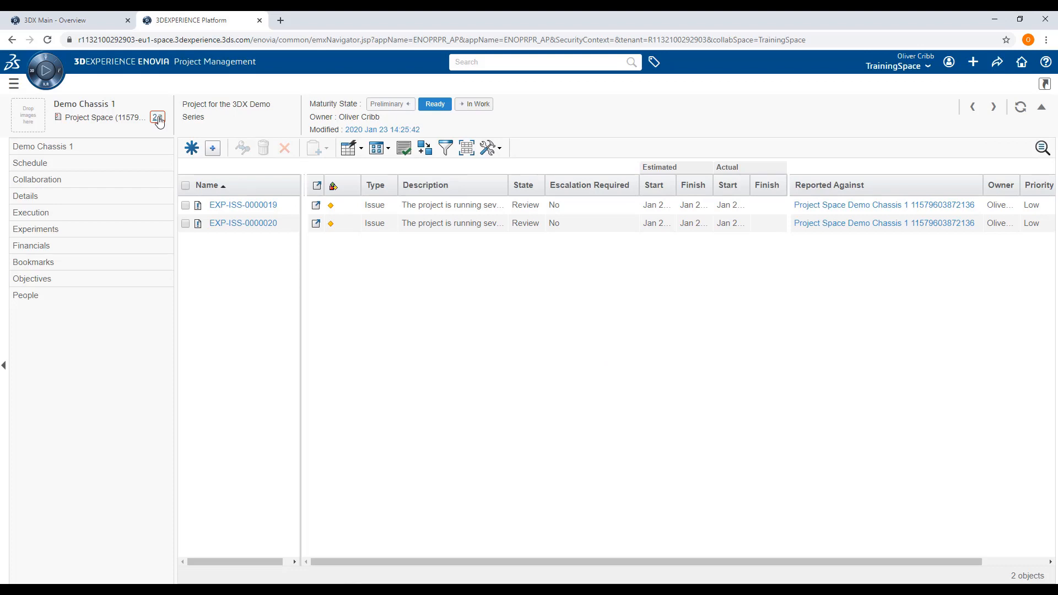
click(265, 206)
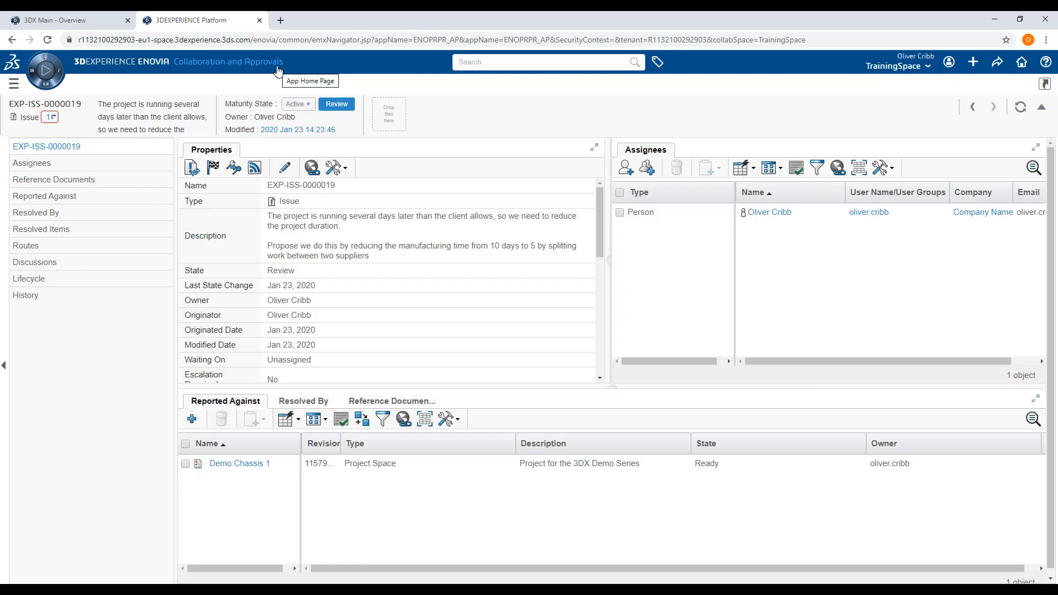
click(41, 248)
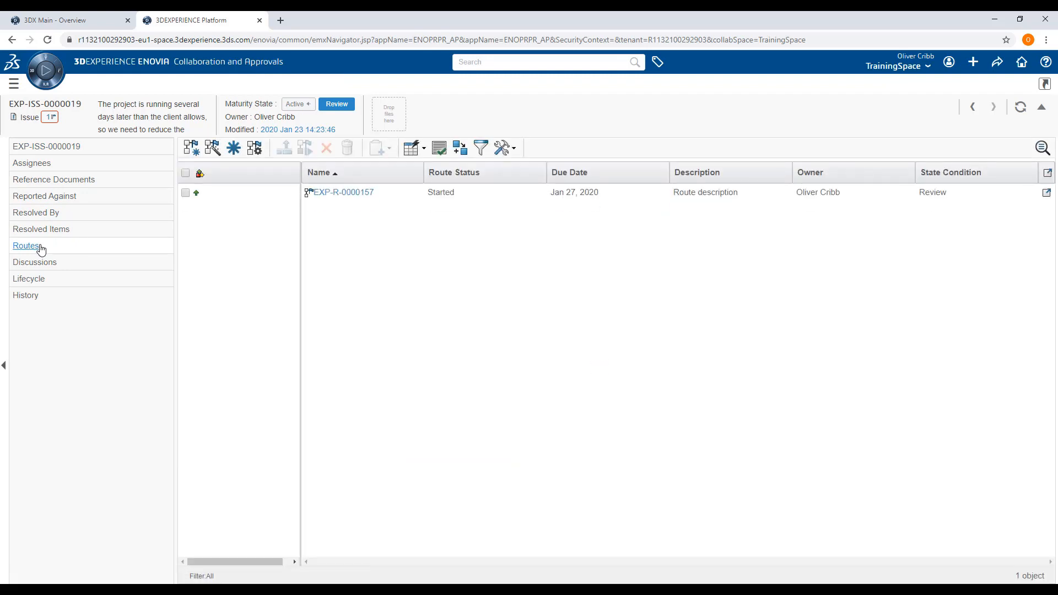
click(344, 193)
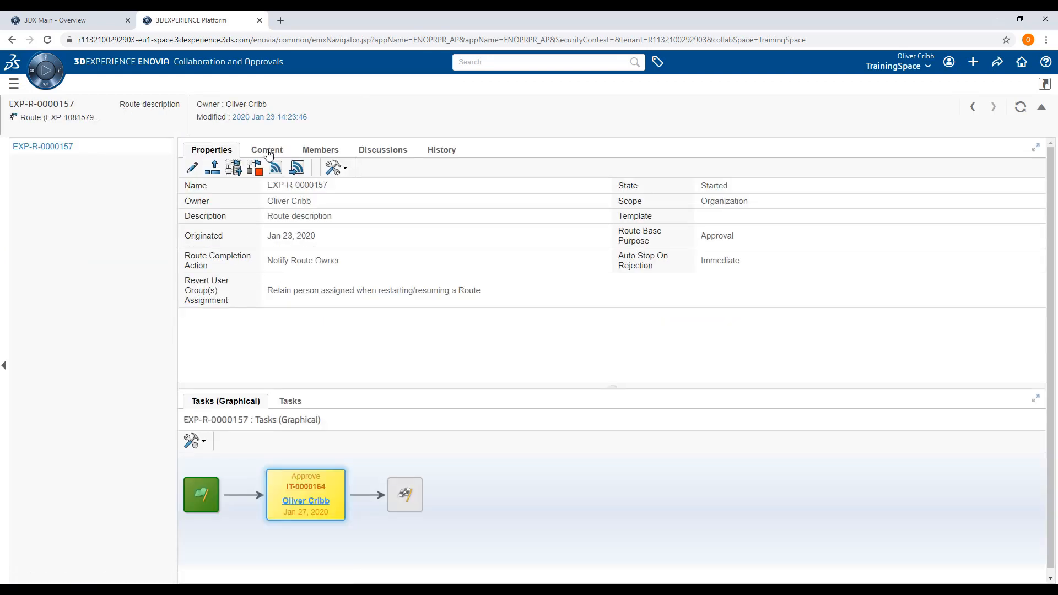
View the approval route's content and examine how Exp-0000109's schedule differs from the Demo Chassis 1 project
click(267, 151)
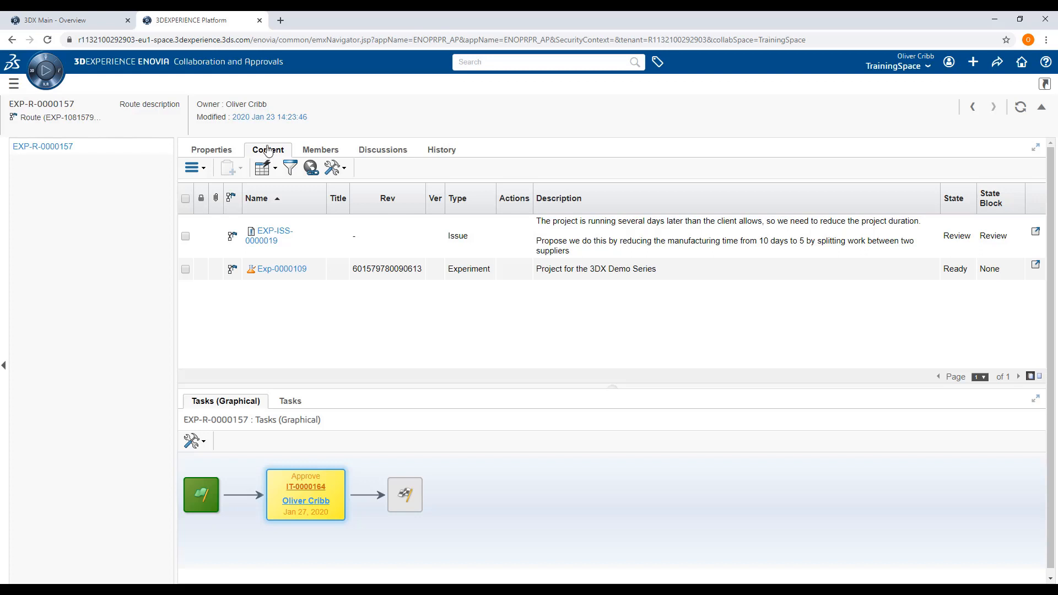
click(280, 271)
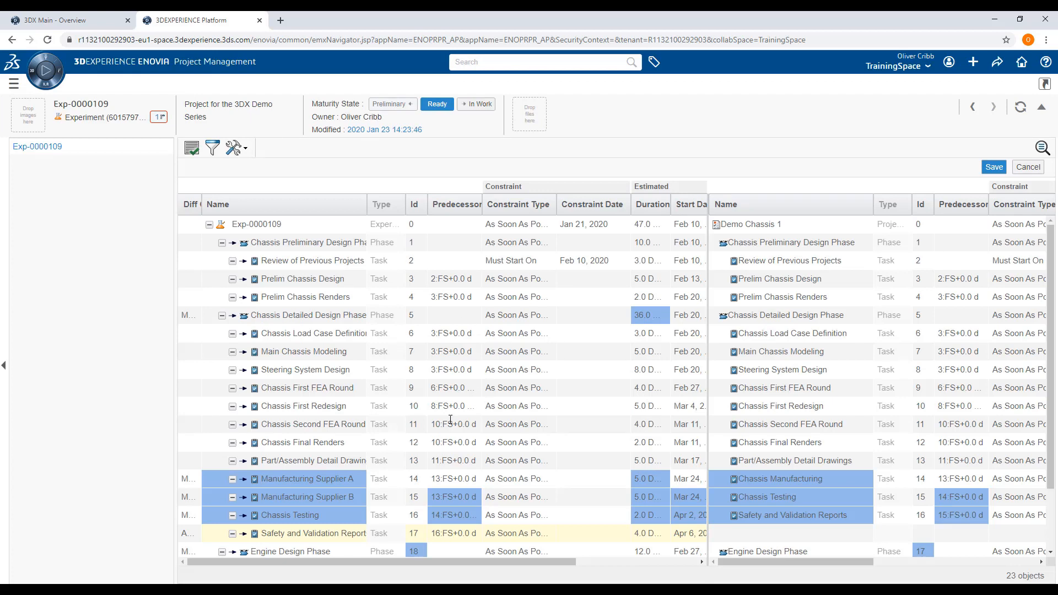
scroll(410, 436, down, 3)
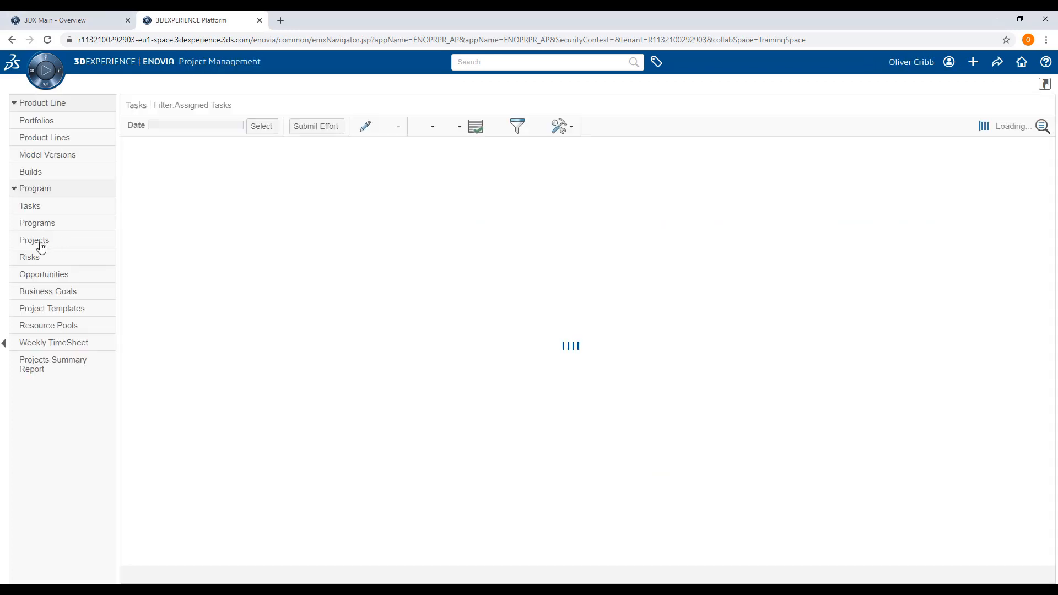
Return to the experiments of the Demo Chassis 1 project and compare Exp-0000109 against the original project
click(35, 241)
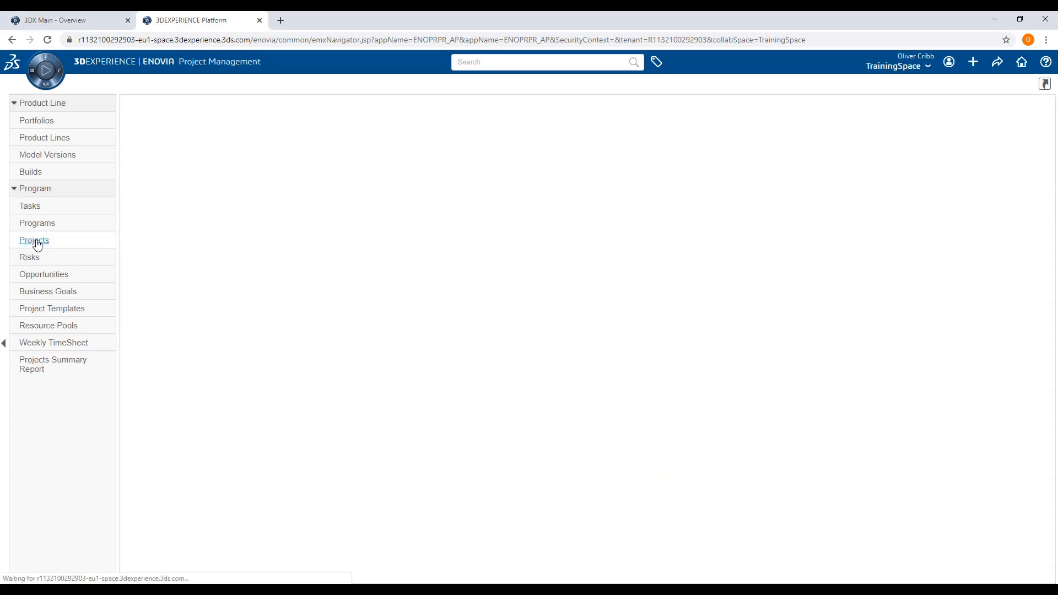
click(192, 172)
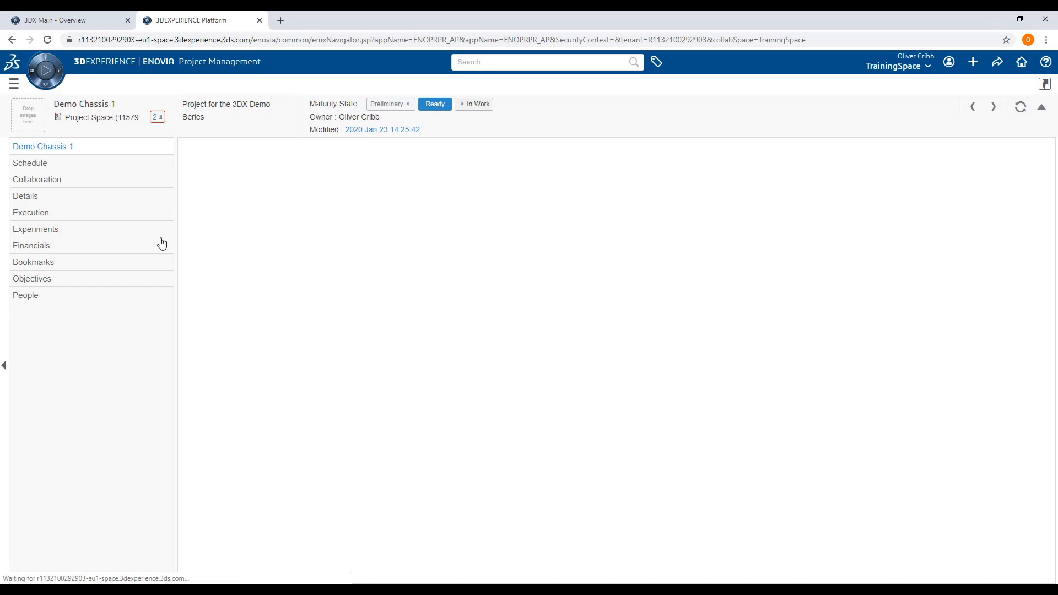
click(53, 237)
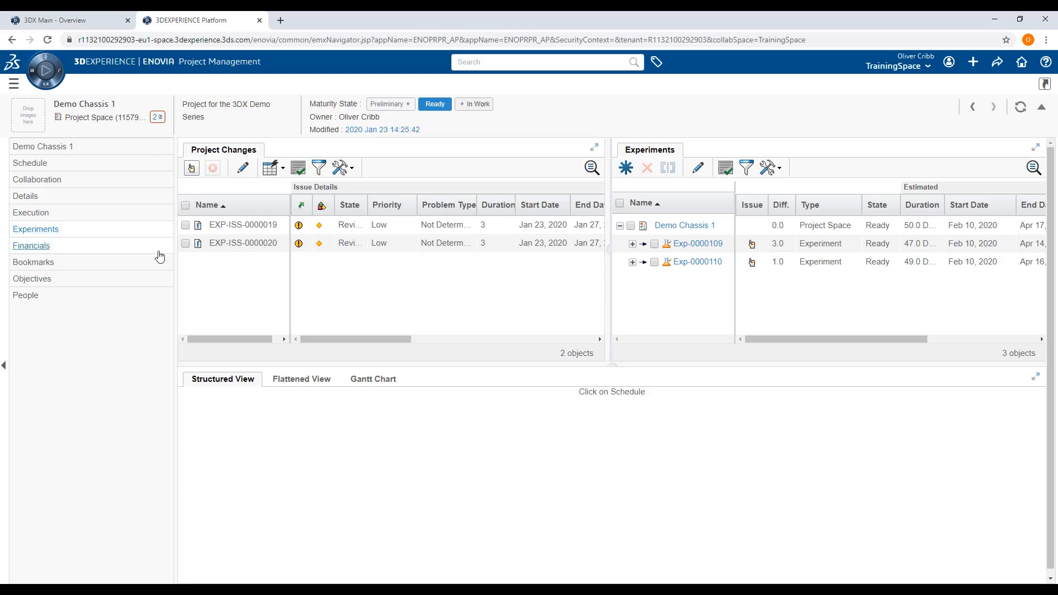
click(654, 243)
click(632, 226)
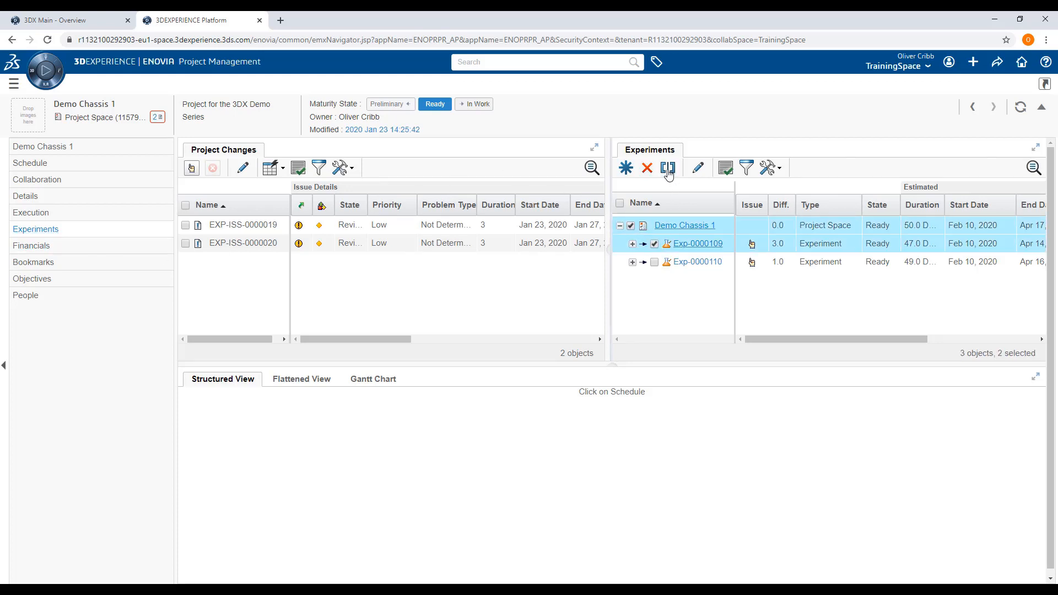
click(668, 169)
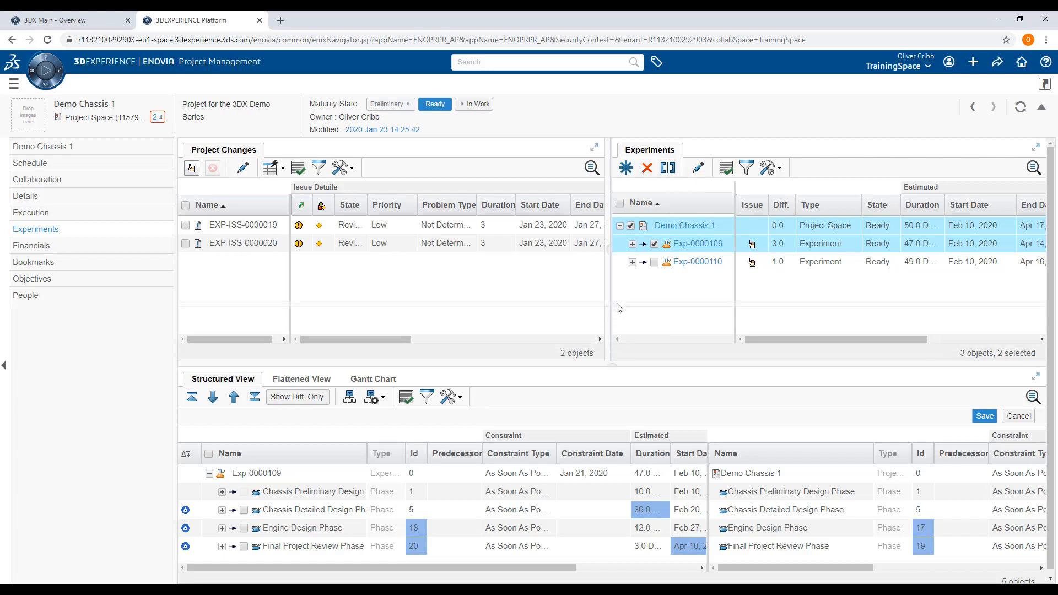
Compare the estimated durations and dates of the phases between Exp-0000109 and Demo Chassis 1
drag(709, 490, 545, 477)
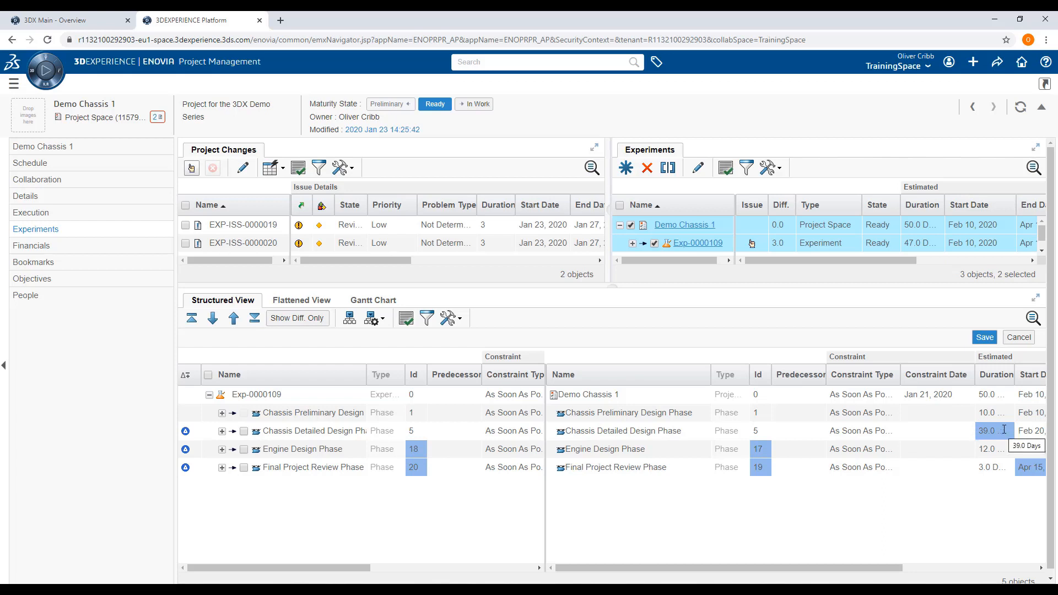
drag(242, 568, 360, 563)
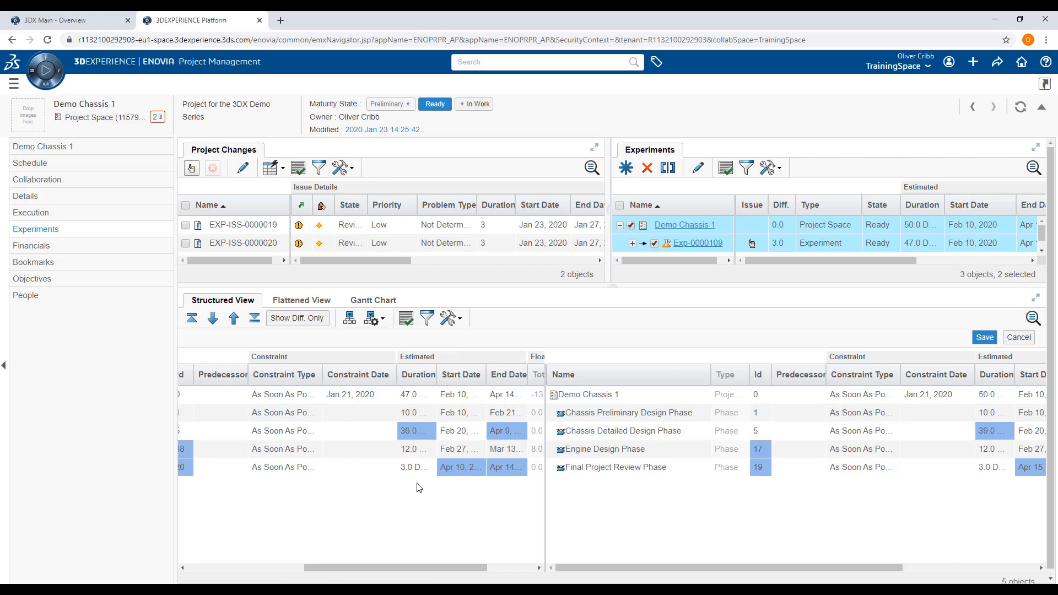
drag(694, 567, 848, 566)
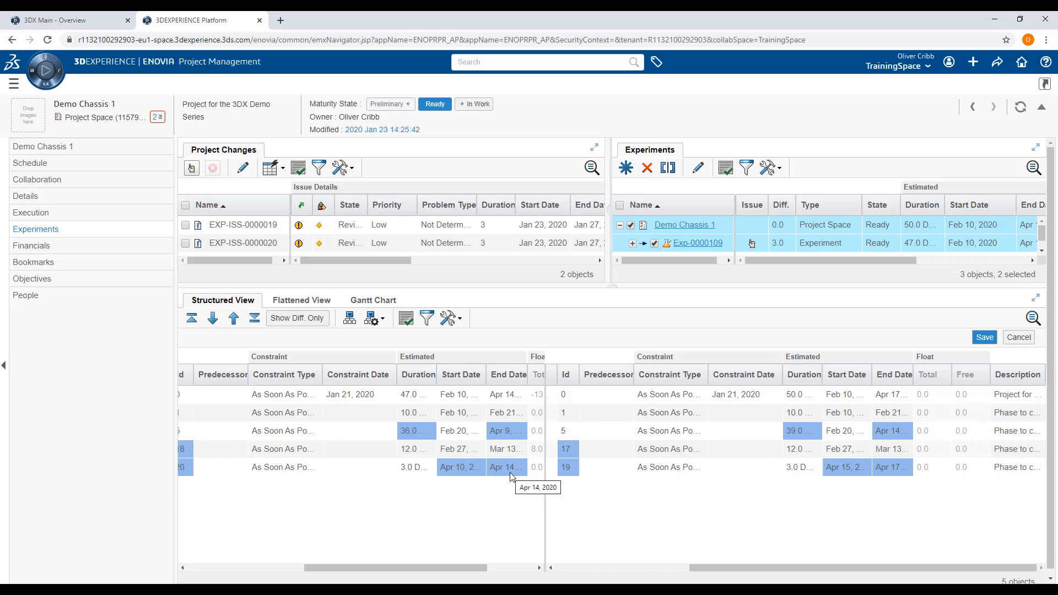
drag(473, 567, 324, 554)
Expand all phases and compare the manufacturing and testing tasks, including their estimated durations and dates, between Exp-0000109 and Demo Chassis 1
click(349, 318)
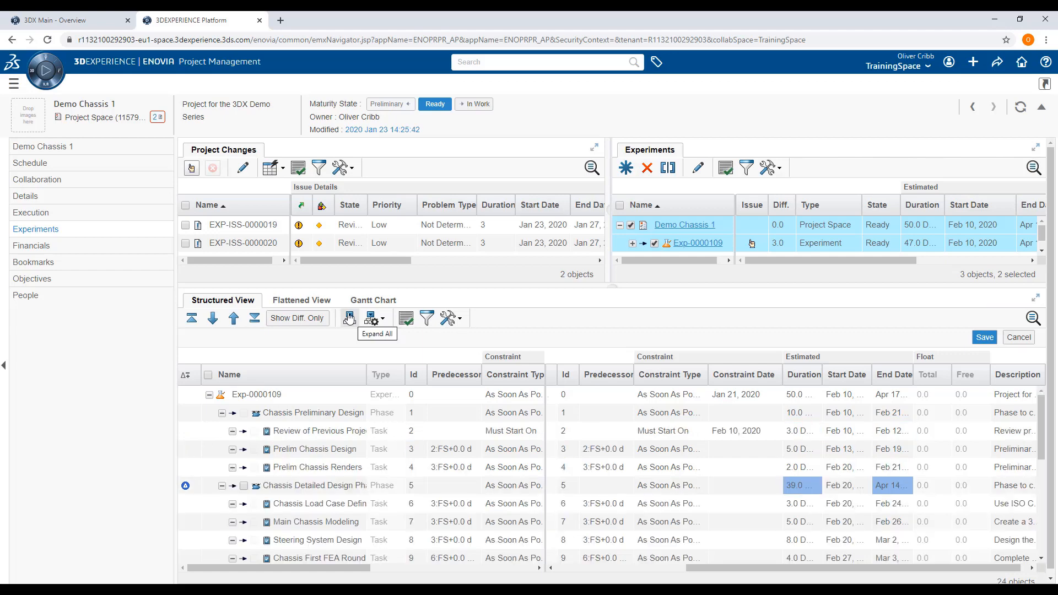
scroll(366, 462, down, 2)
scroll(366, 462, down, 4)
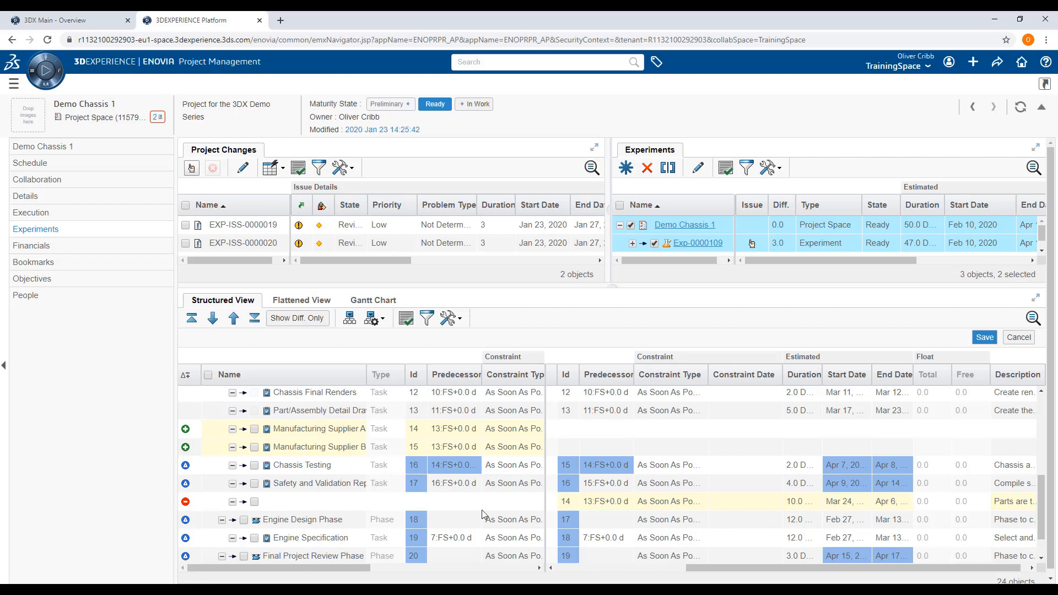
drag(737, 568, 607, 567)
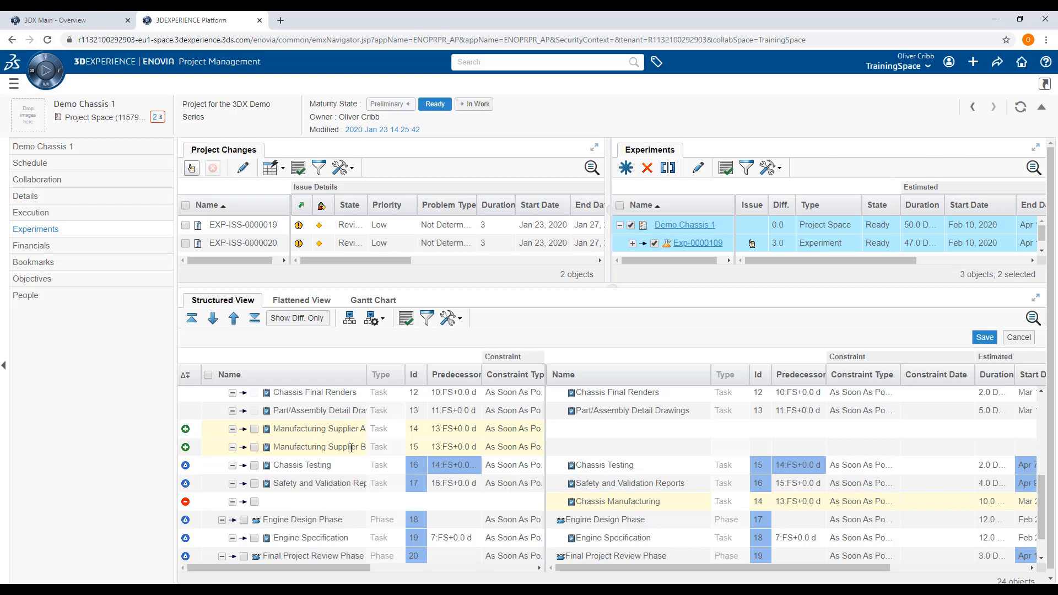
scroll(351, 448, down, 1)
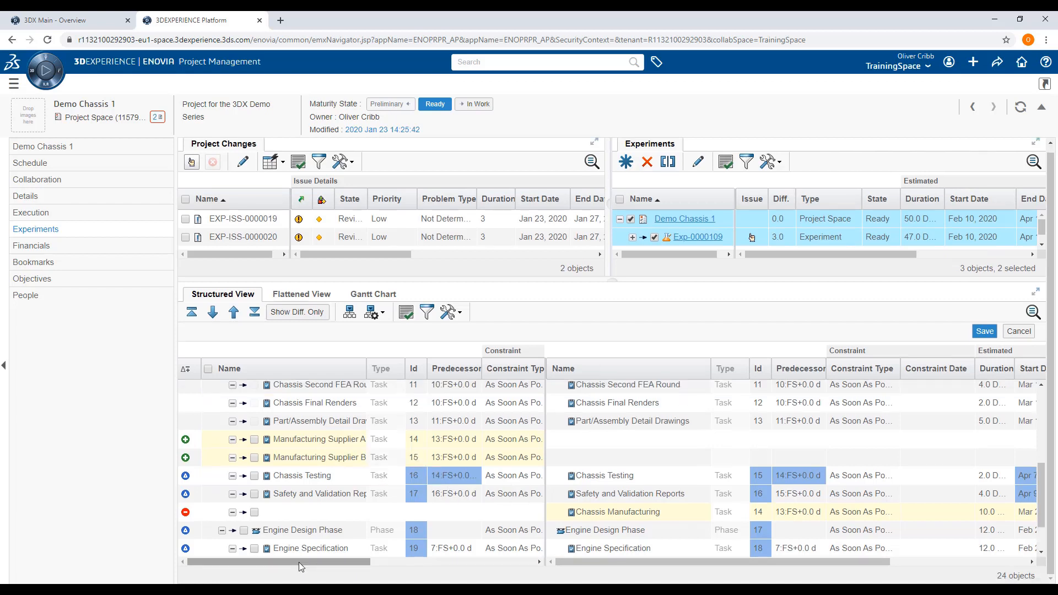
drag(299, 562, 457, 552)
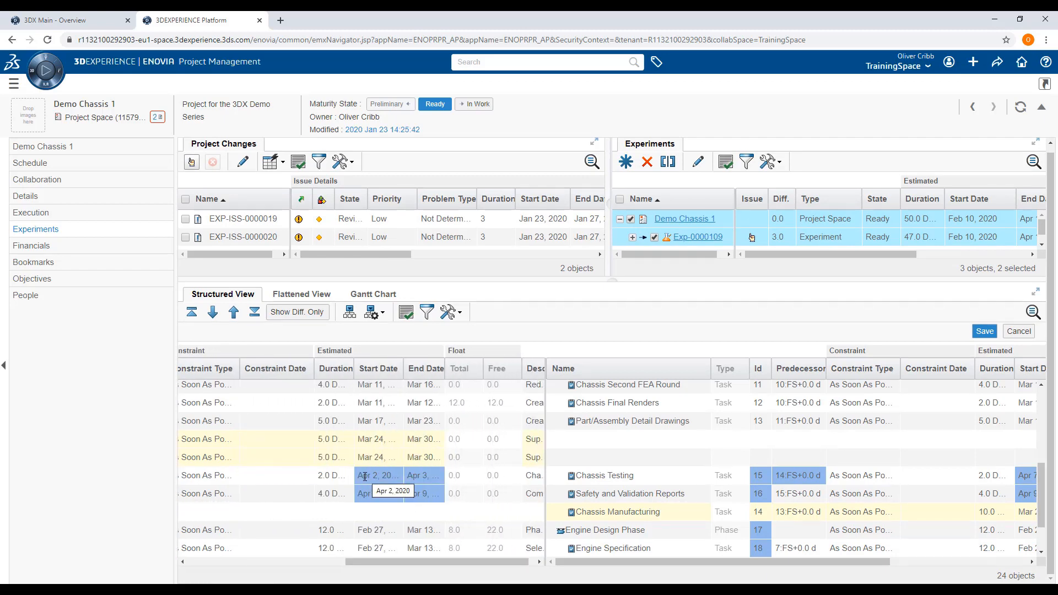
drag(594, 561, 699, 562)
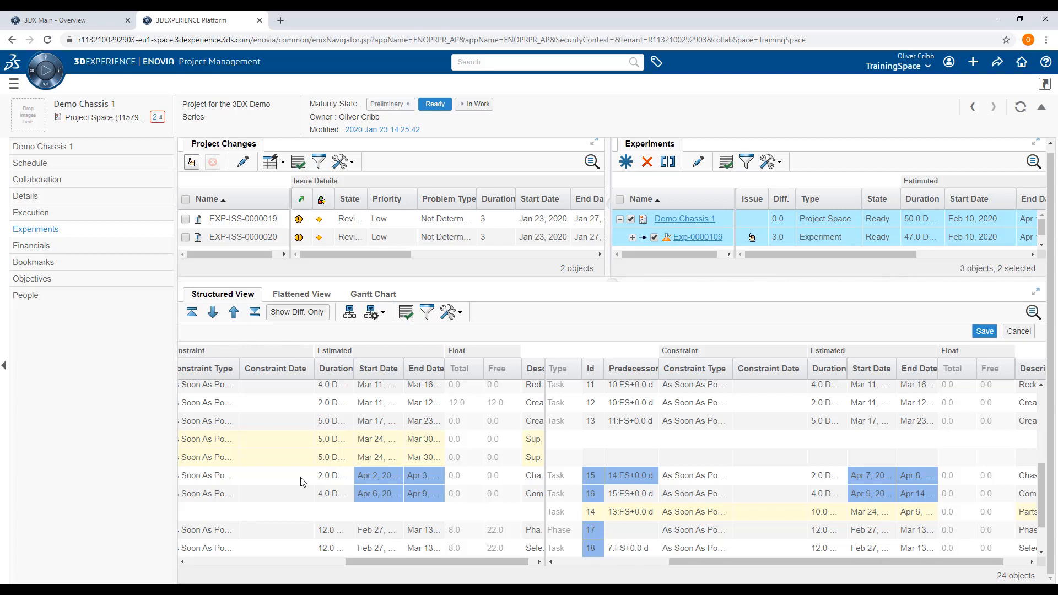
Show only the differences between Exp-0000109 and Demo Chassis 1, and compare Exp-0000109 against Exp-0000110
scroll(302, 481, down, 1)
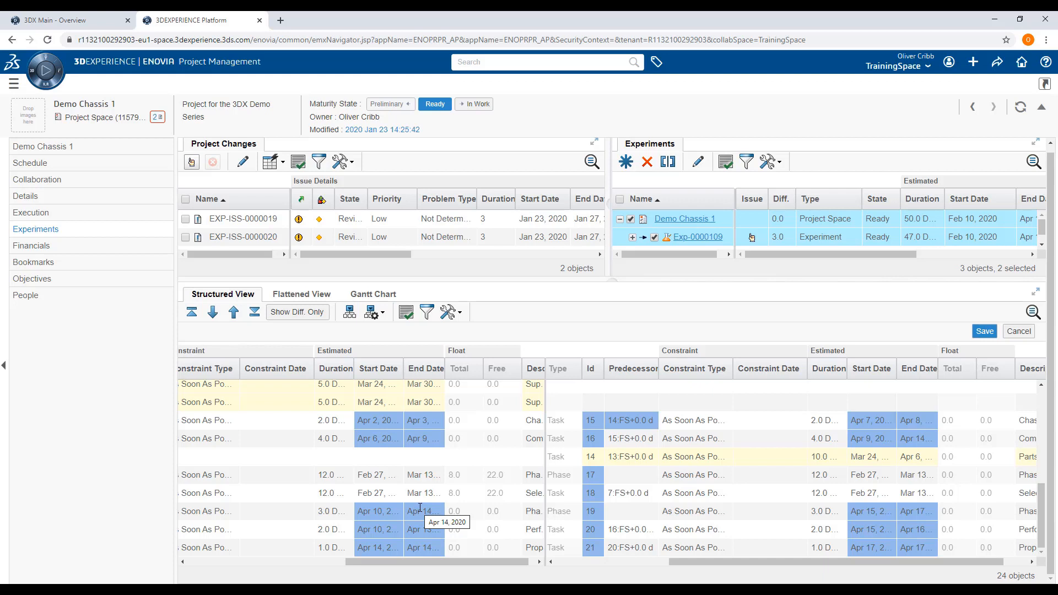
click(307, 311)
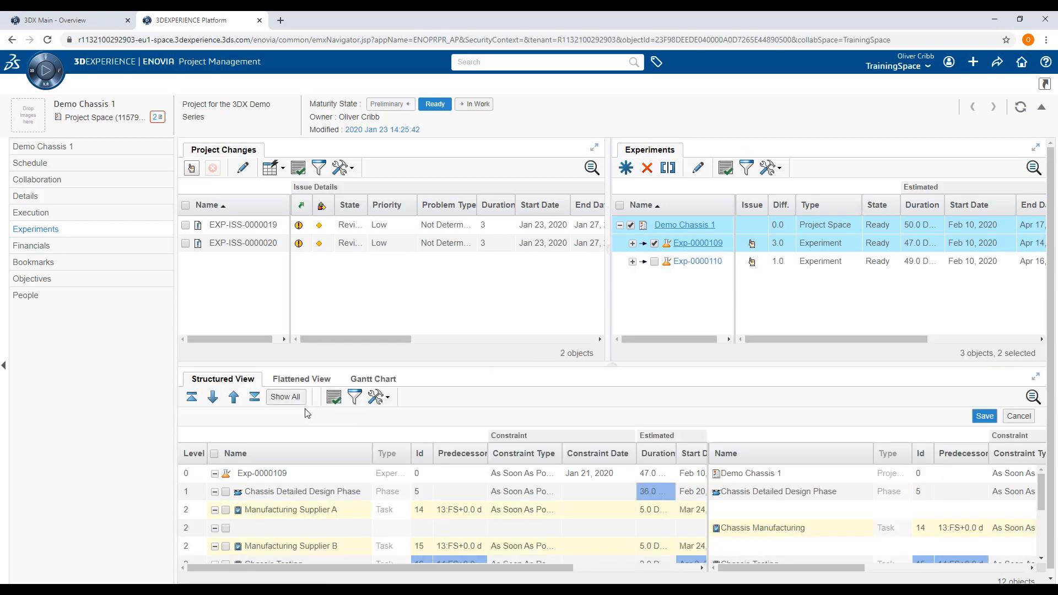
click(631, 226)
click(655, 262)
click(671, 171)
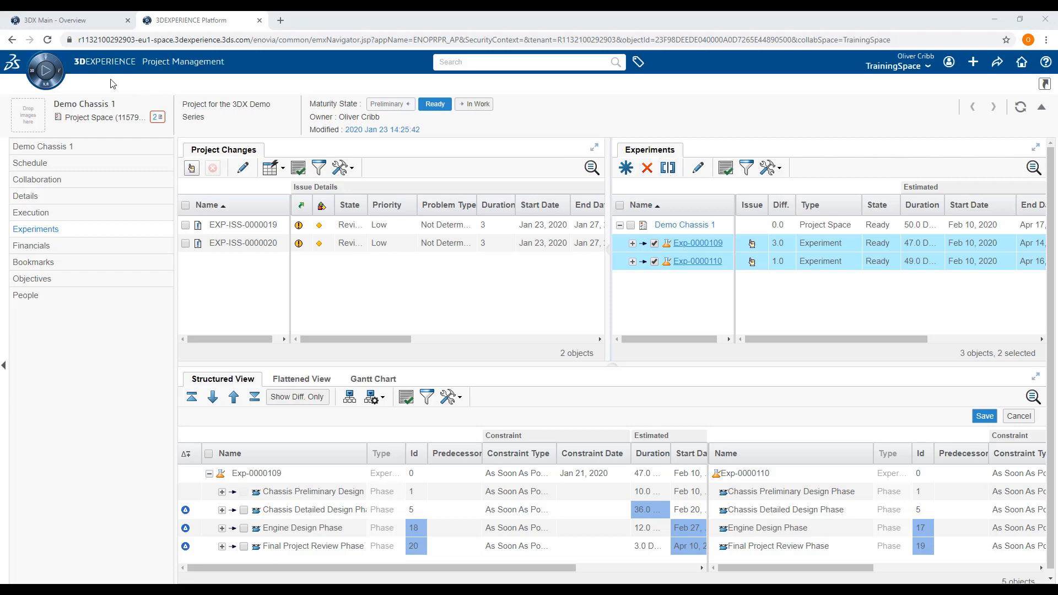
Open task IT-0000164 from the Collaboration and Approvals tasks and approve it with the comment "Proposal to split the manufacturing between two suppliers is approved"
click(46, 70)
click(175, 264)
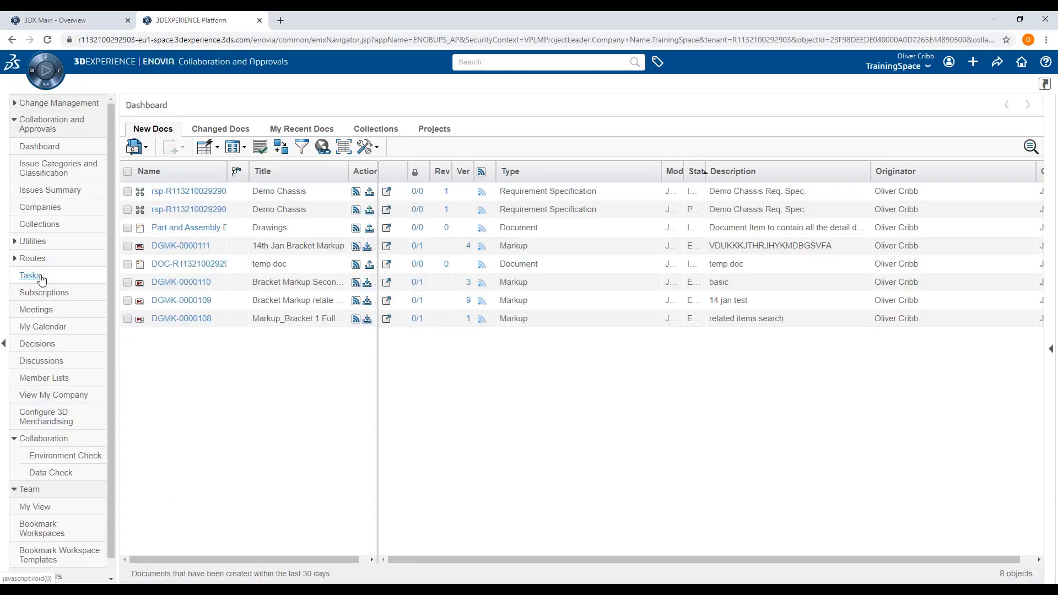
click(40, 278)
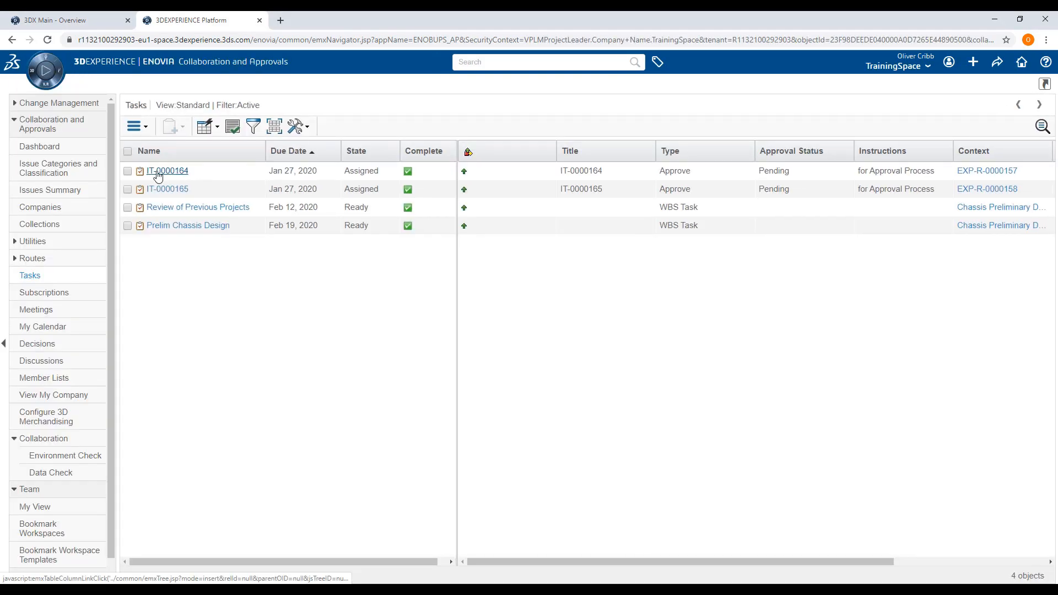
click(159, 172)
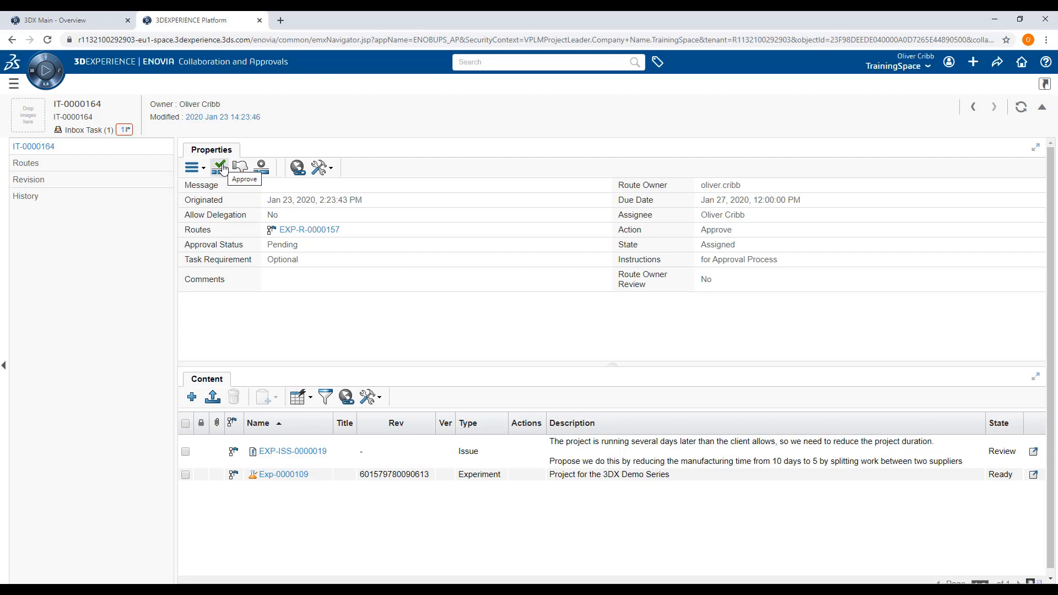
click(222, 168)
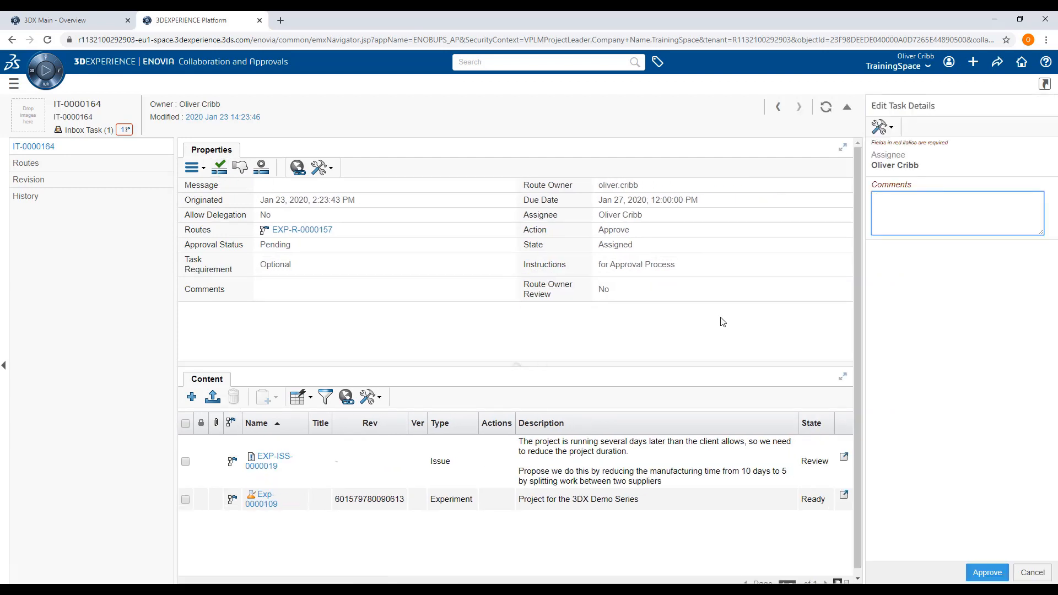
text(Proposal to split the manufacturing between two suppliers is approved)
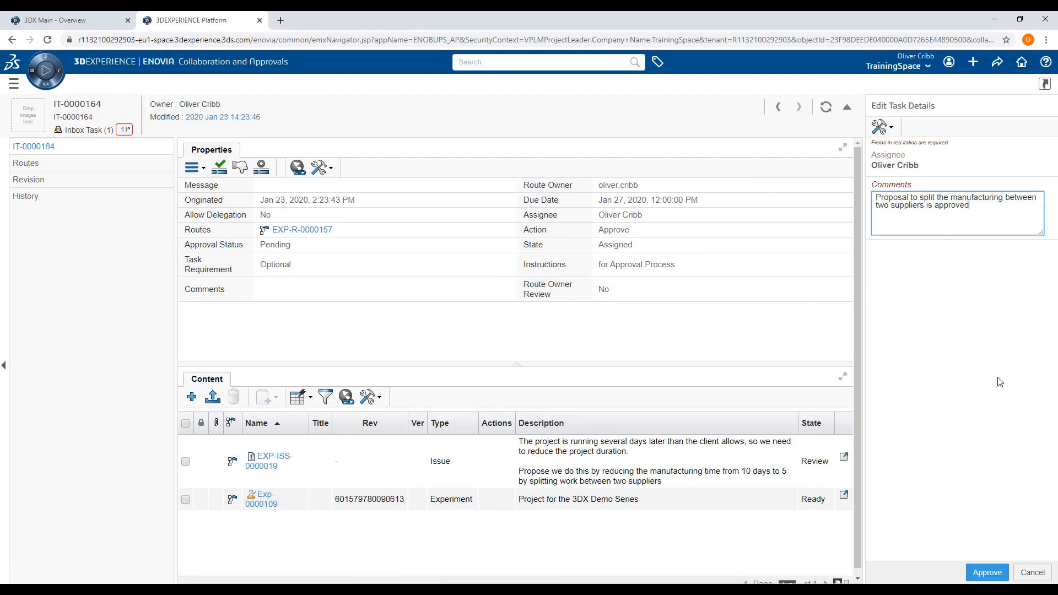
click(1001, 575)
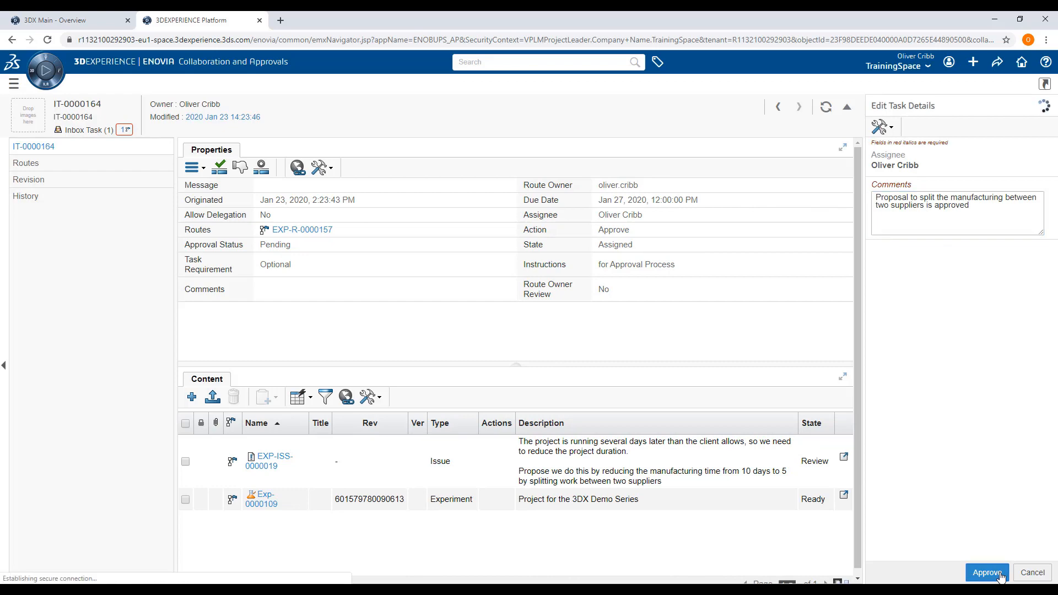
Return to the task list and reject task IT-0000165 with the comment "previous models are unreliable, and so are not to be used"
click(234, 63)
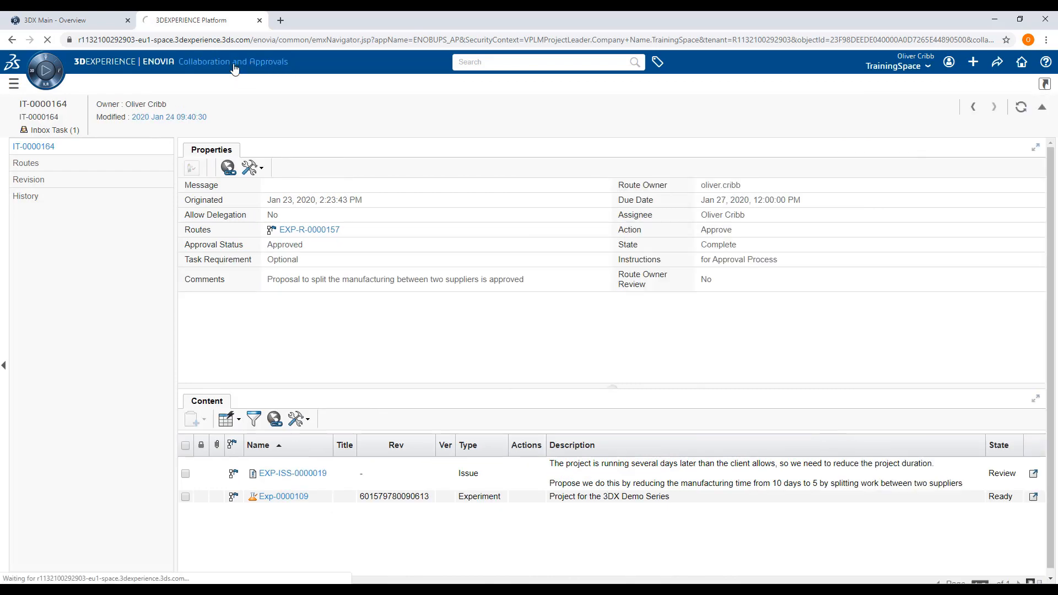
click(128, 171)
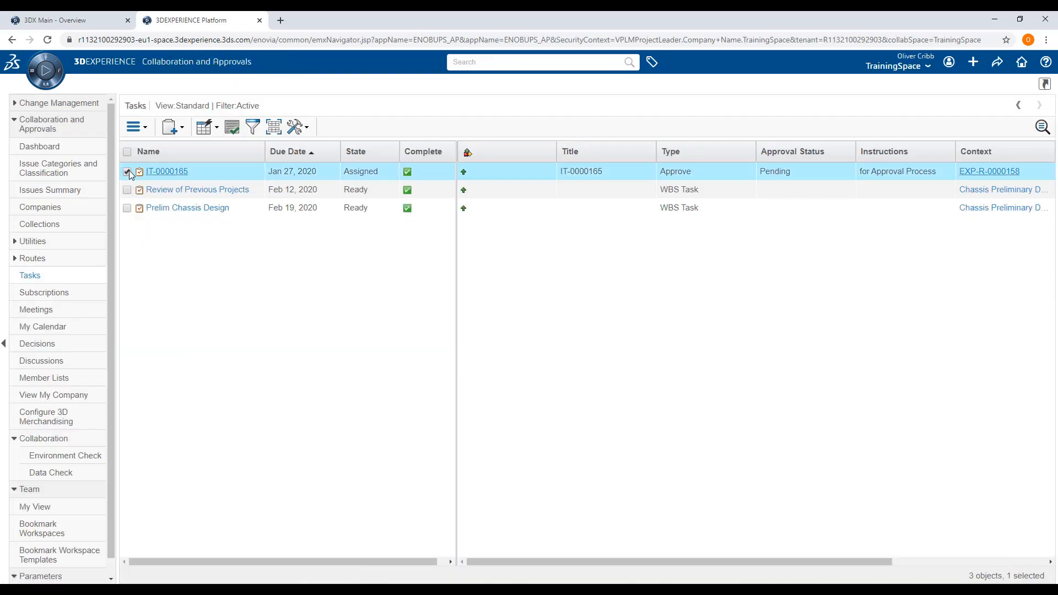
click(164, 171)
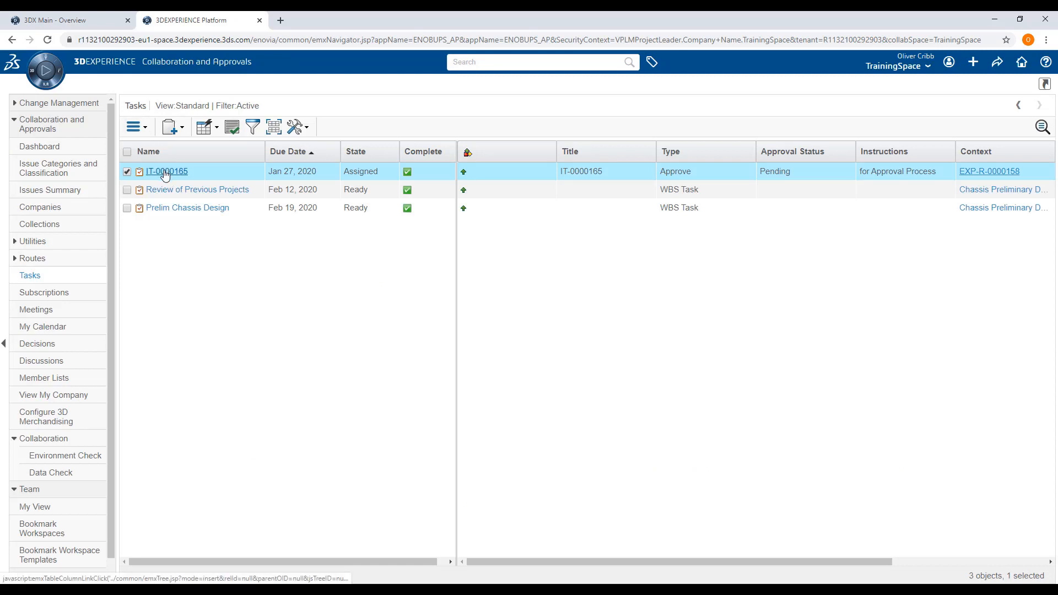
click(242, 173)
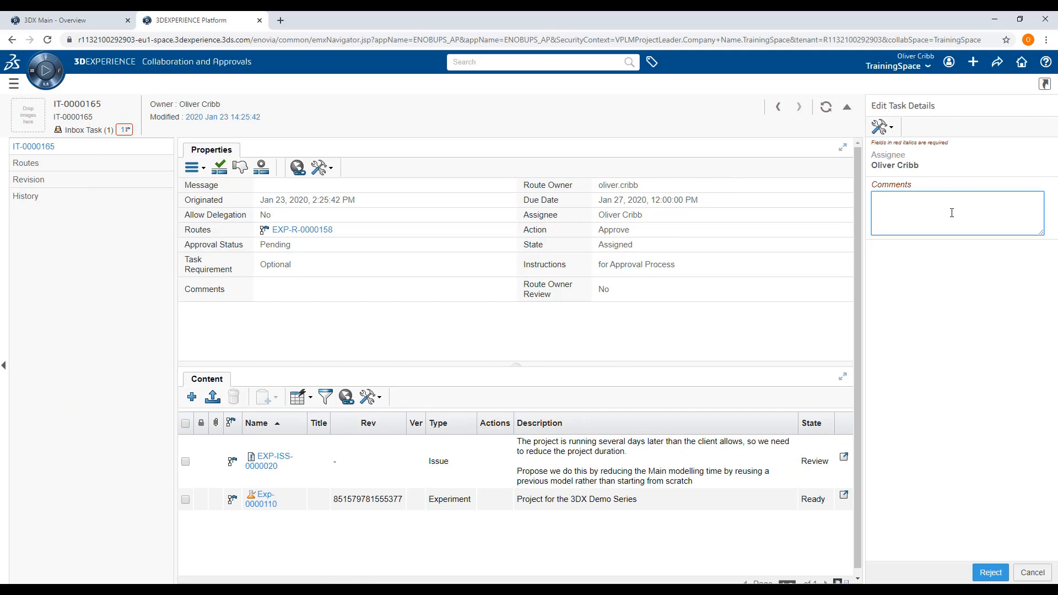
text(previous models are unreliable, and so are not to be used)
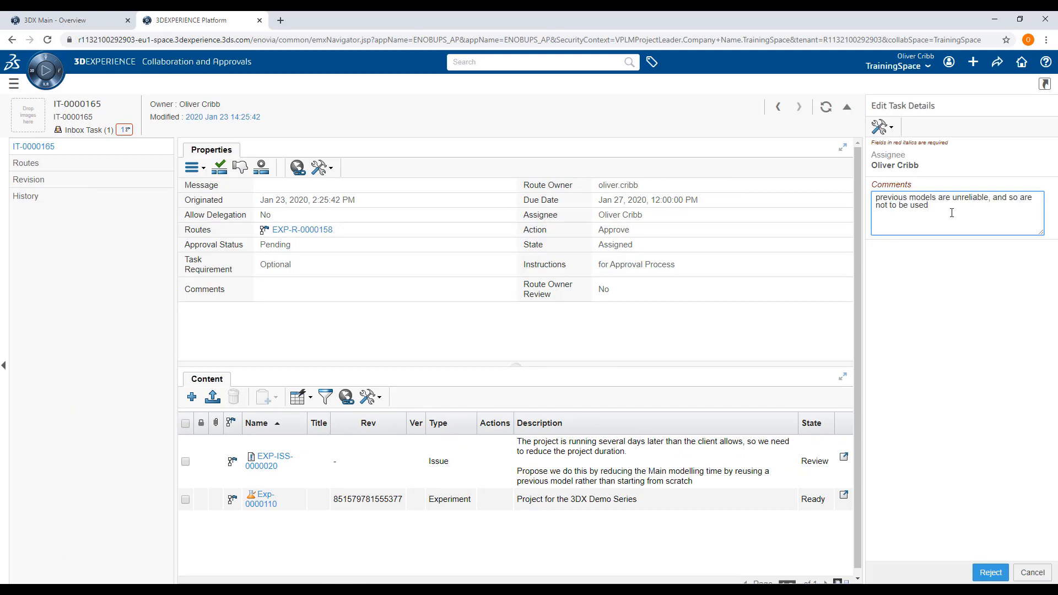
click(991, 572)
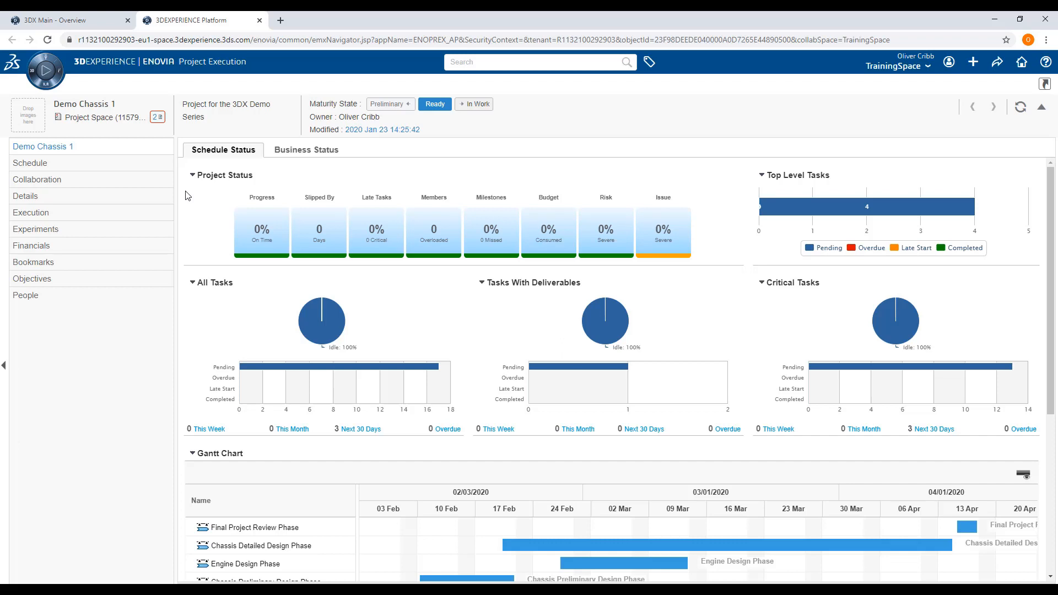
Close issue EXP-ISS-0000019 with action taken "Accepted proposal", resolution statement "Splitting manufacturing between two suppliers" and resolution date Jan 23, 2020
click(157, 116)
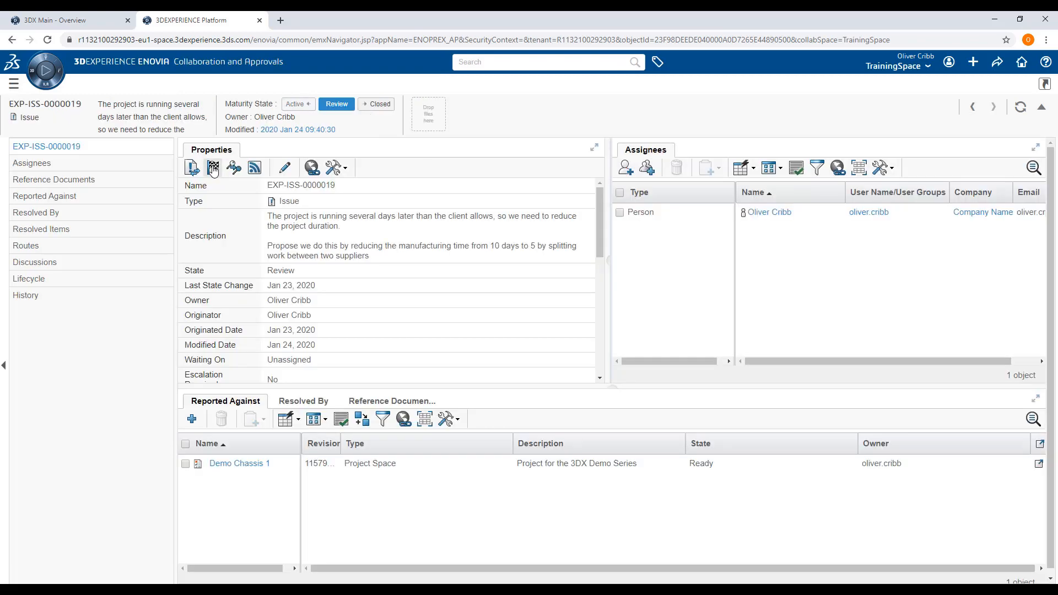
click(214, 170)
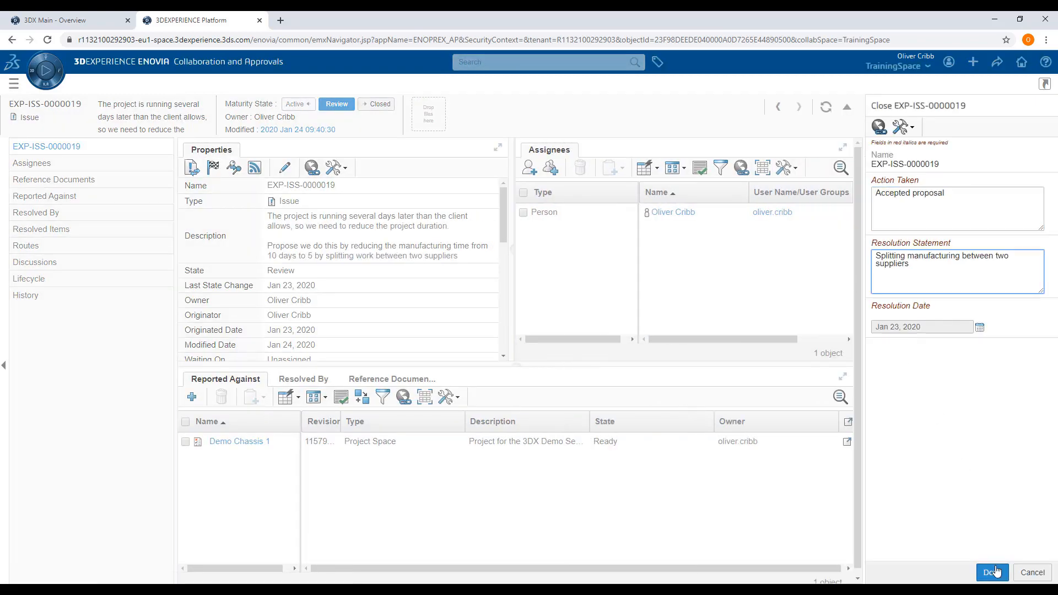
click(997, 573)
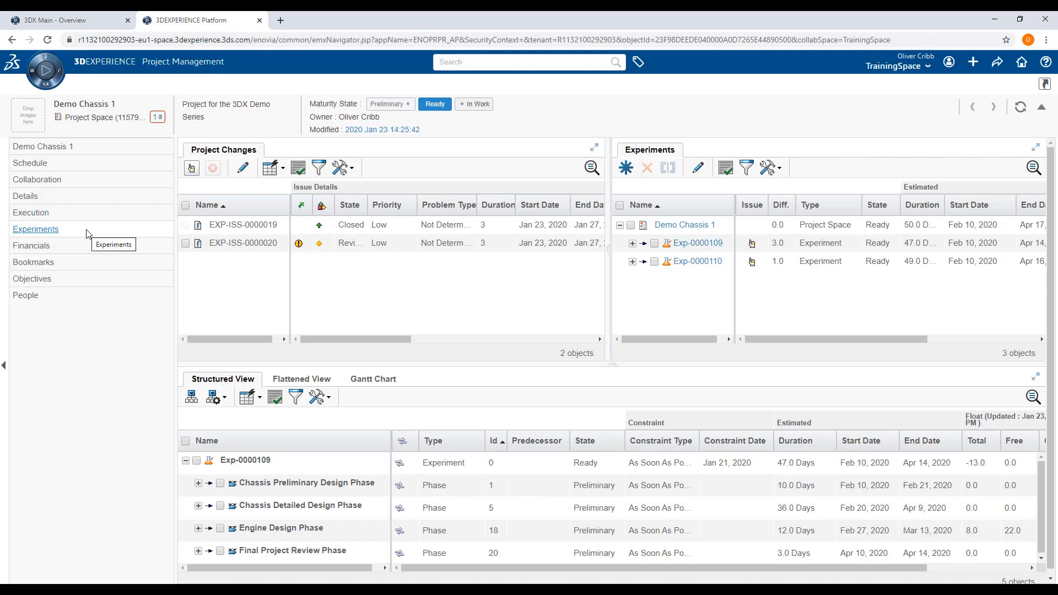
Compare Exp-0000109 against the Demo Chassis 1 project with all phases expanded
click(655, 244)
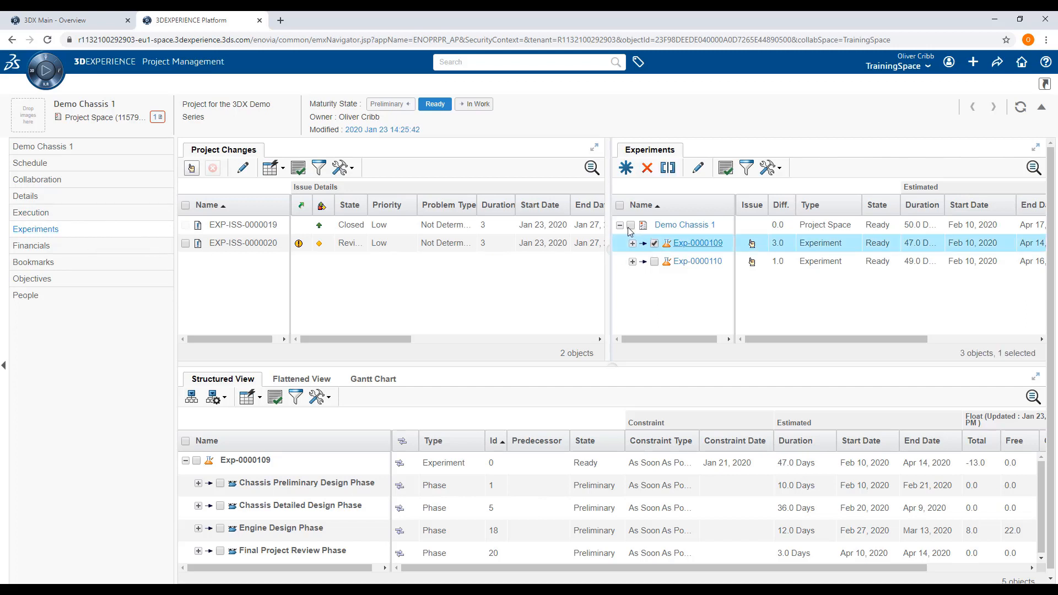
click(631, 226)
click(668, 167)
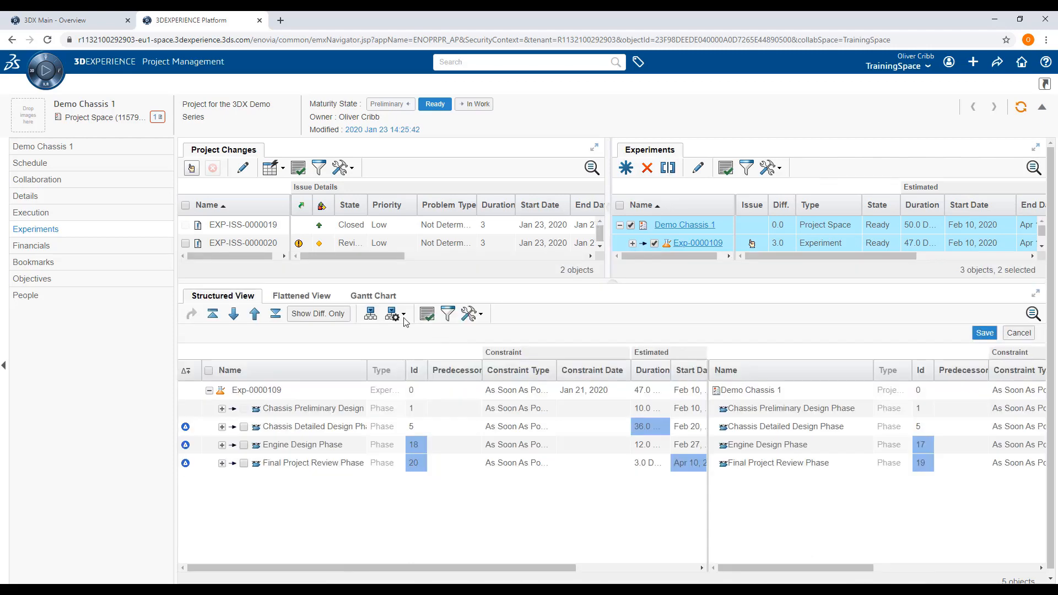
click(374, 316)
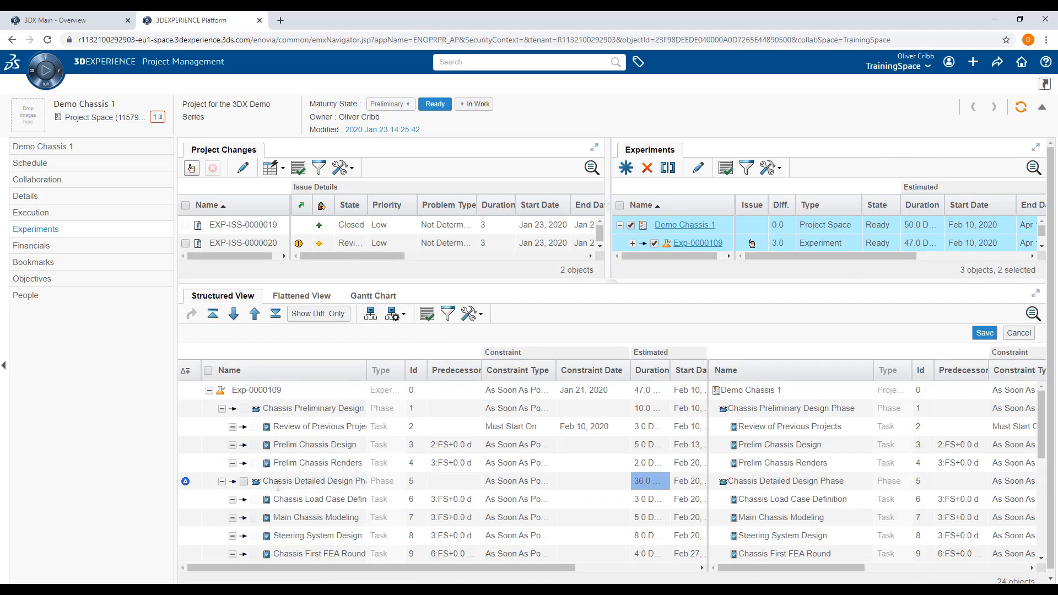
Select every differing phase and task, from Chassis Detailed Design Phase to Document Archiving, transfer the experiment's changes to Demo Chassis 1 and save
click(244, 482)
scroll(244, 488, down, 3)
scroll(245, 488, down, 1)
click(254, 424)
click(254, 442)
click(254, 461)
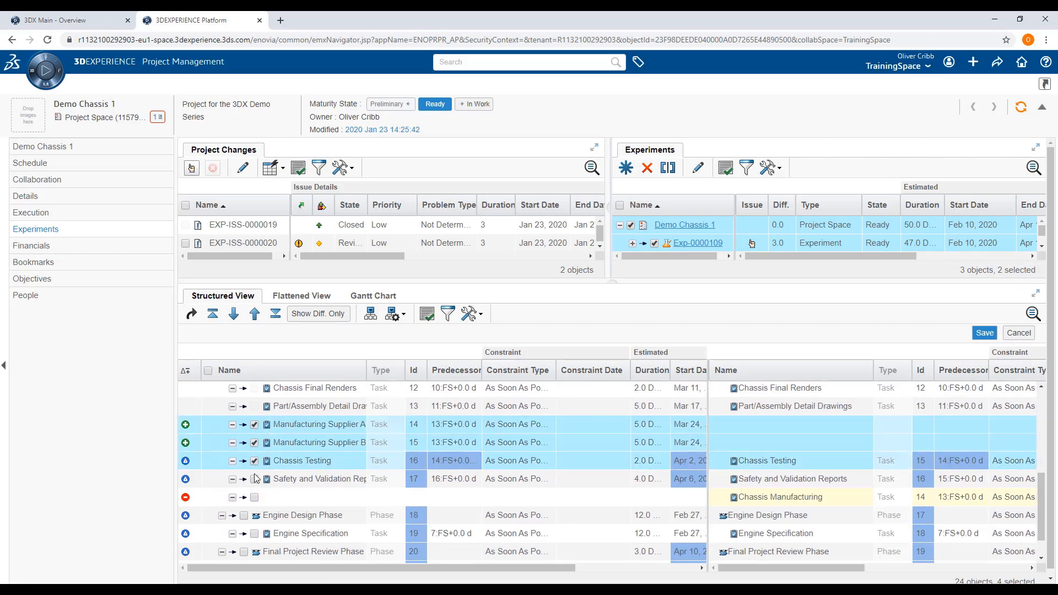
click(255, 479)
click(254, 497)
click(244, 515)
click(254, 534)
click(244, 552)
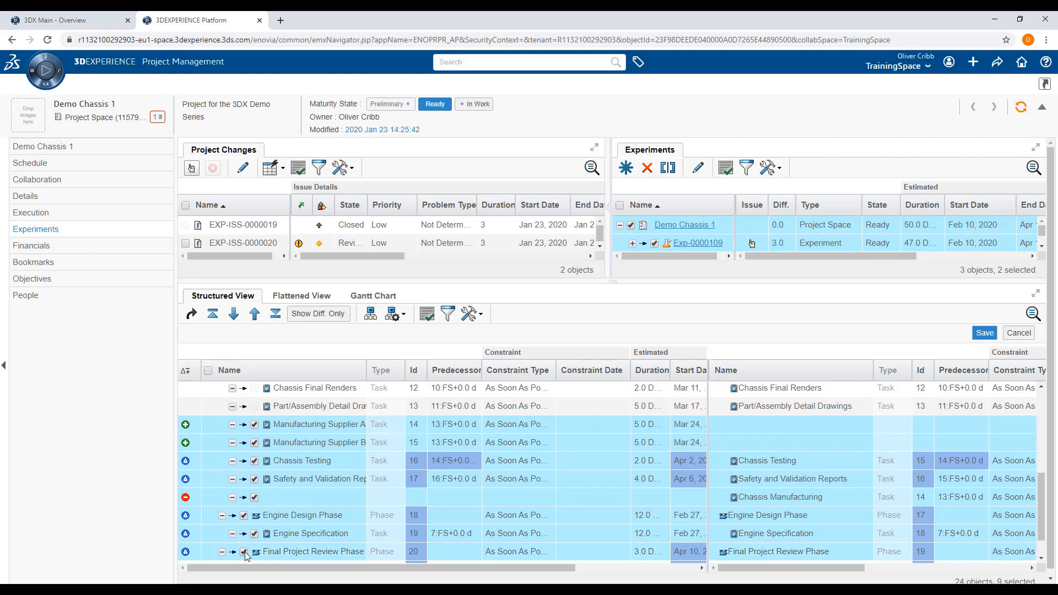
scroll(247, 556, down, 3)
click(254, 530)
click(254, 548)
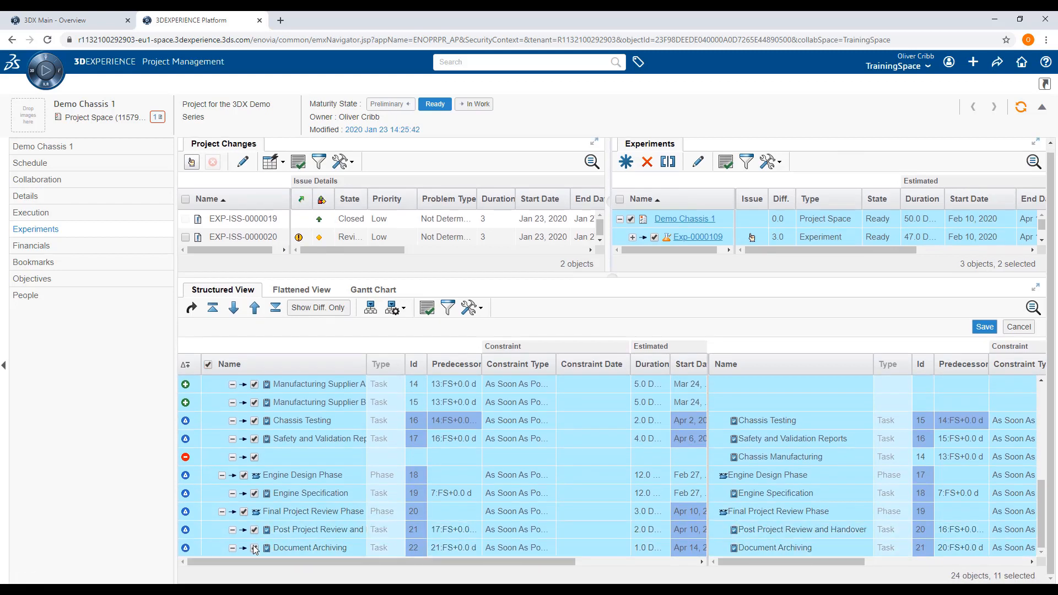
click(192, 312)
click(985, 327)
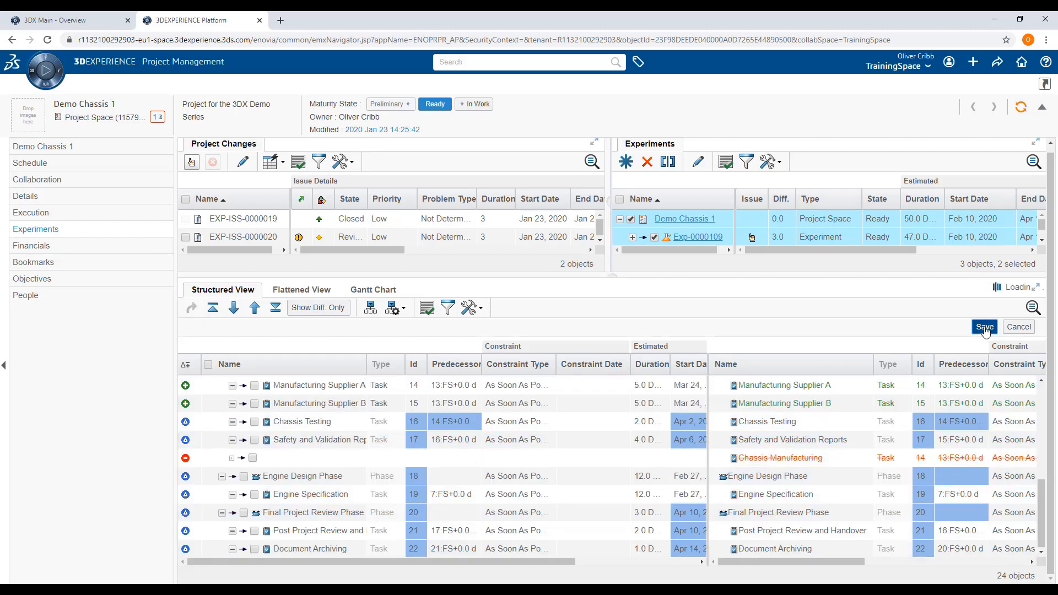
Refresh the project and open the Demo Chassis 1 schedule to check its updated manufacturing tasks
click(1021, 109)
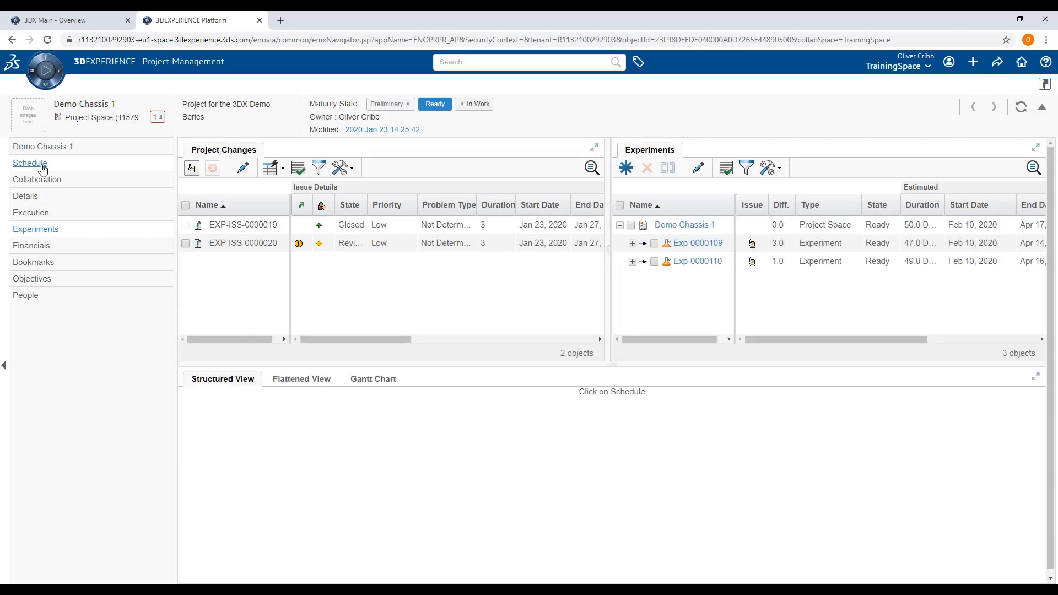
click(30, 163)
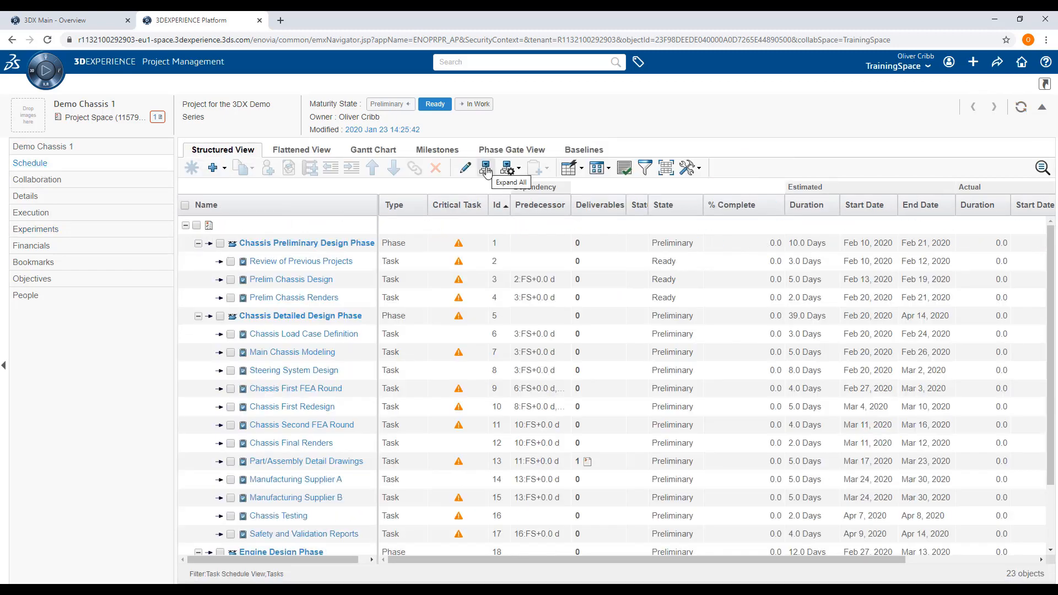